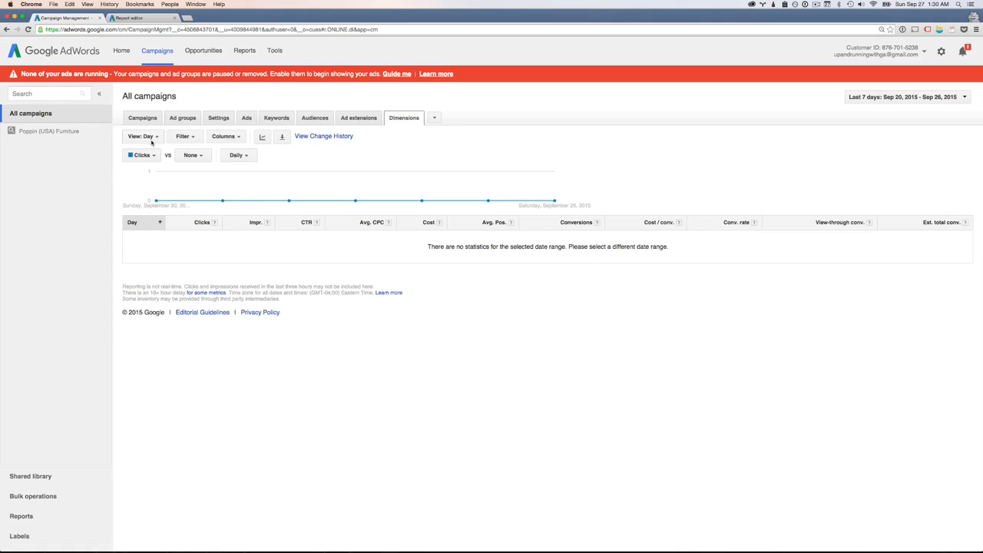
Review the Dimensions view options and the campaigns, ad groups, settings, ads and keywords reports of the account
left_click(151, 141)
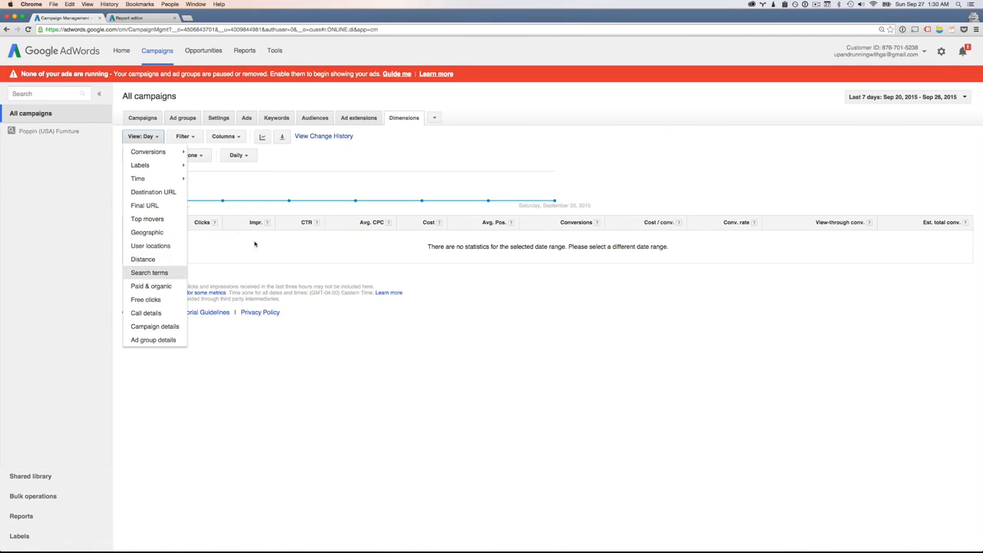
left_click(419, 138)
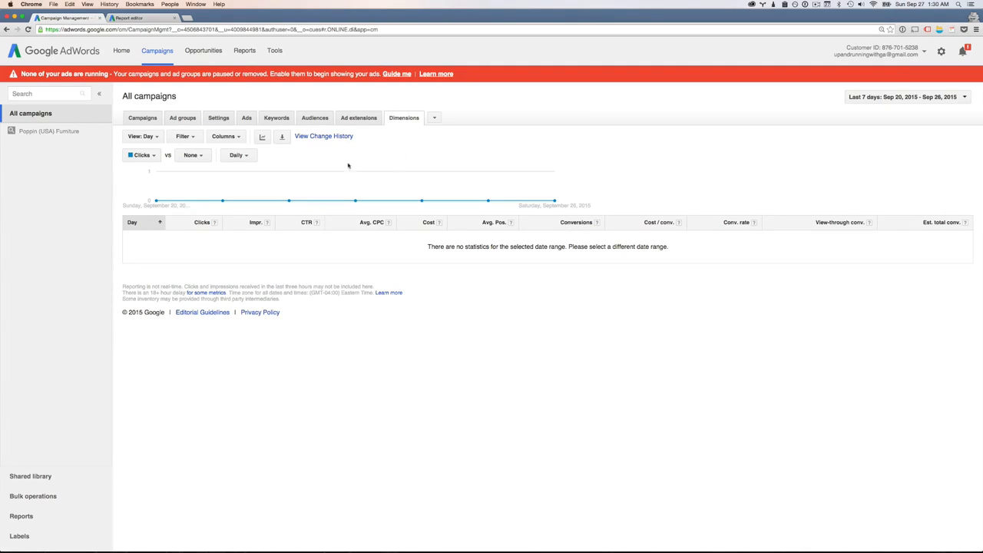
left_click(142, 117)
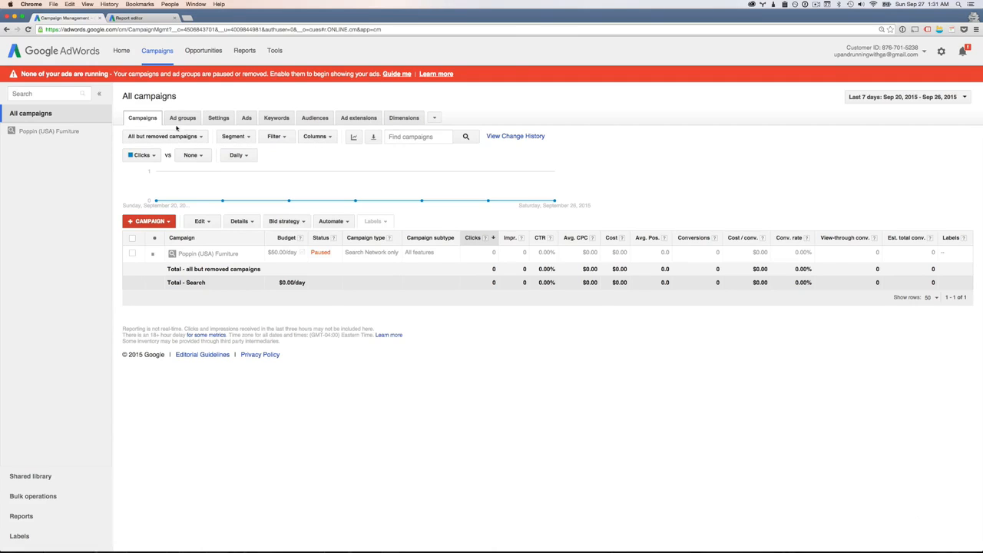
left_click(177, 119)
left_click(227, 118)
left_click(253, 119)
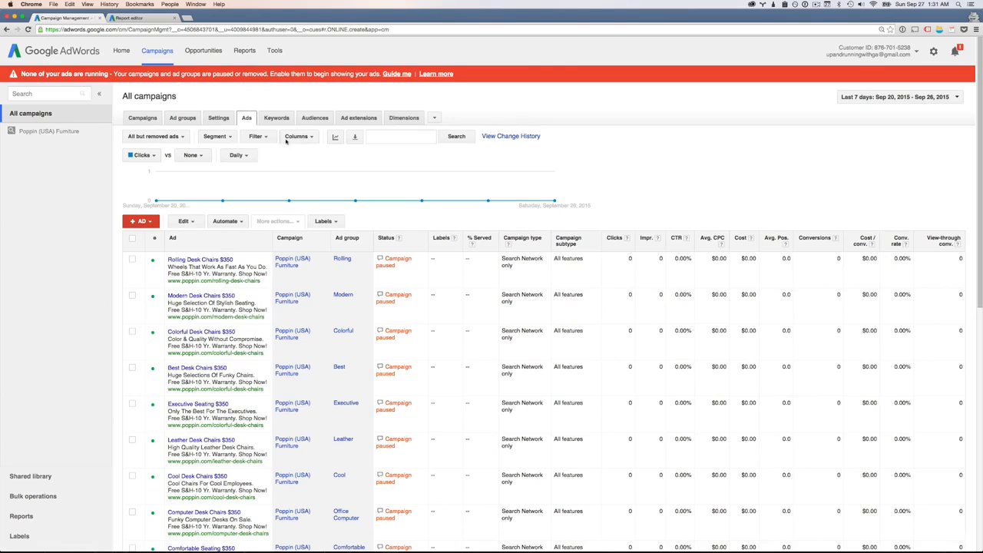
left_click(143, 118)
left_click(182, 118)
left_click(246, 119)
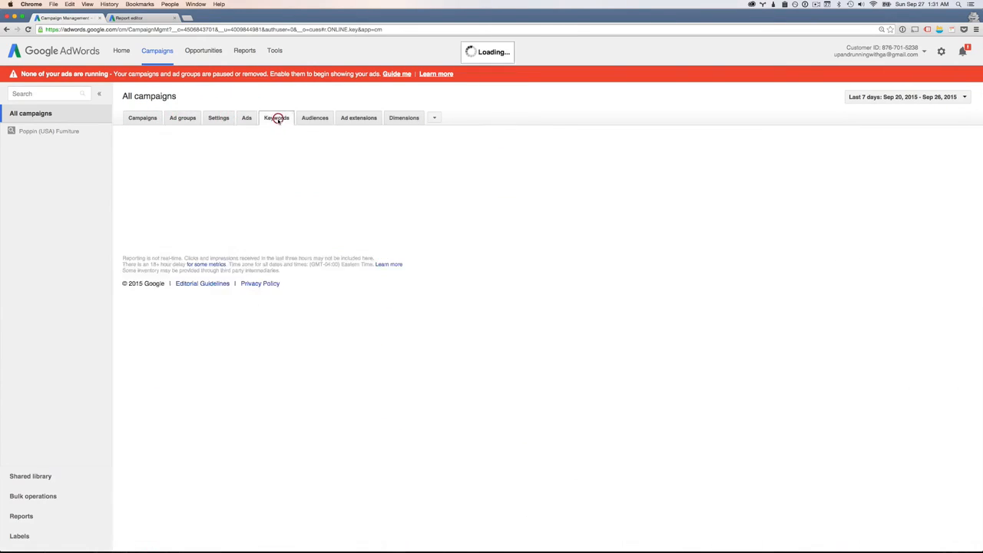
left_click(275, 118)
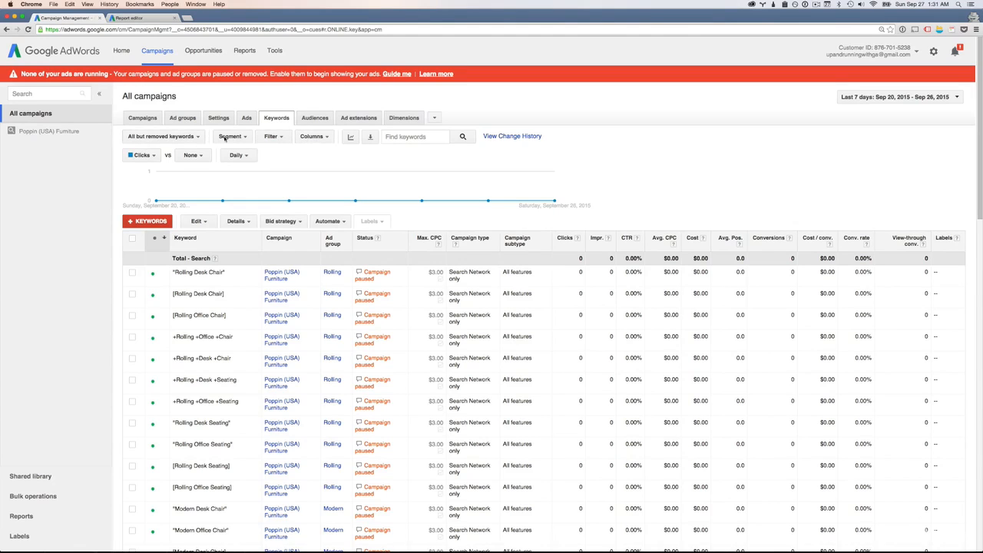
Filter the campaigns list to enabled campaigns only, and switch it to show all campaigns
left_click(143, 118)
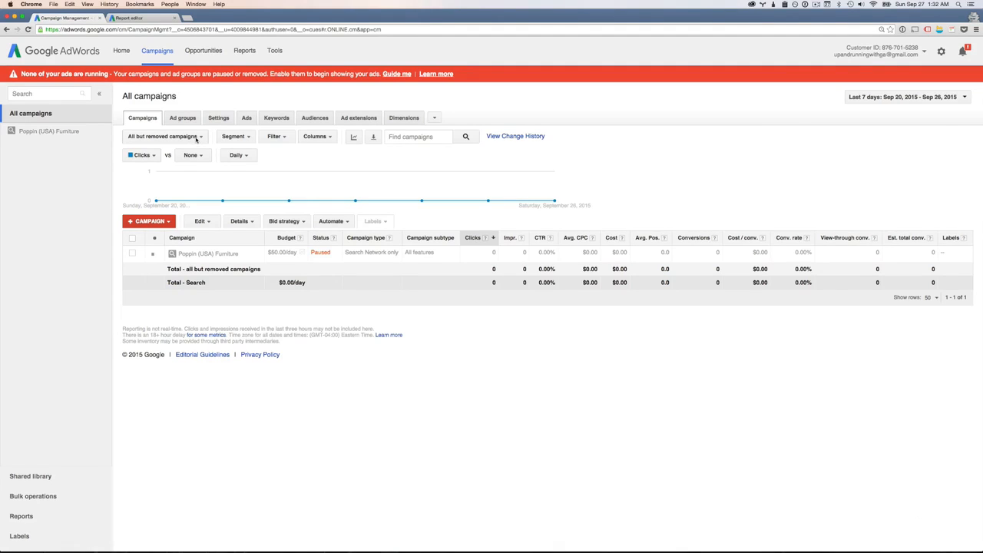
left_click(197, 140)
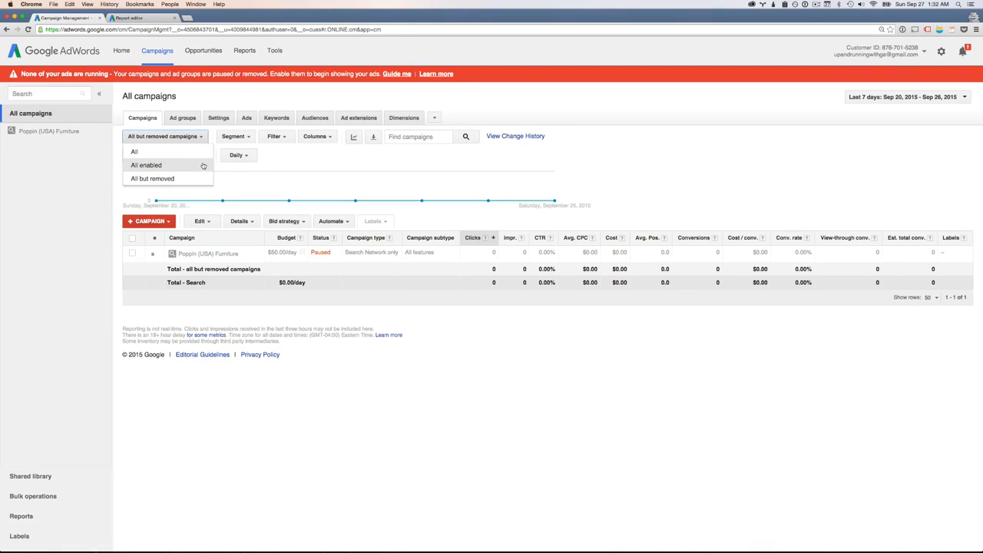
left_click(188, 166)
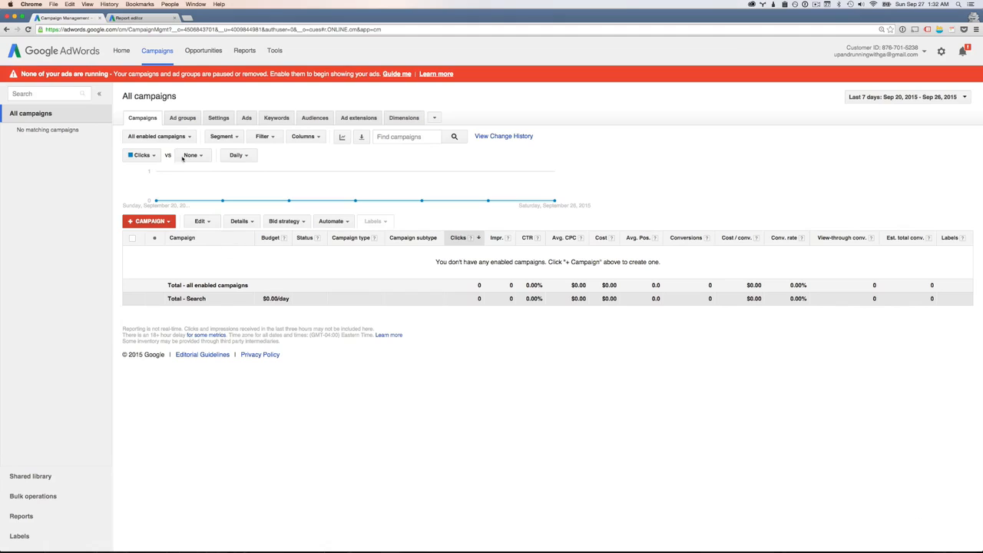
left_click(163, 136)
left_click(158, 152)
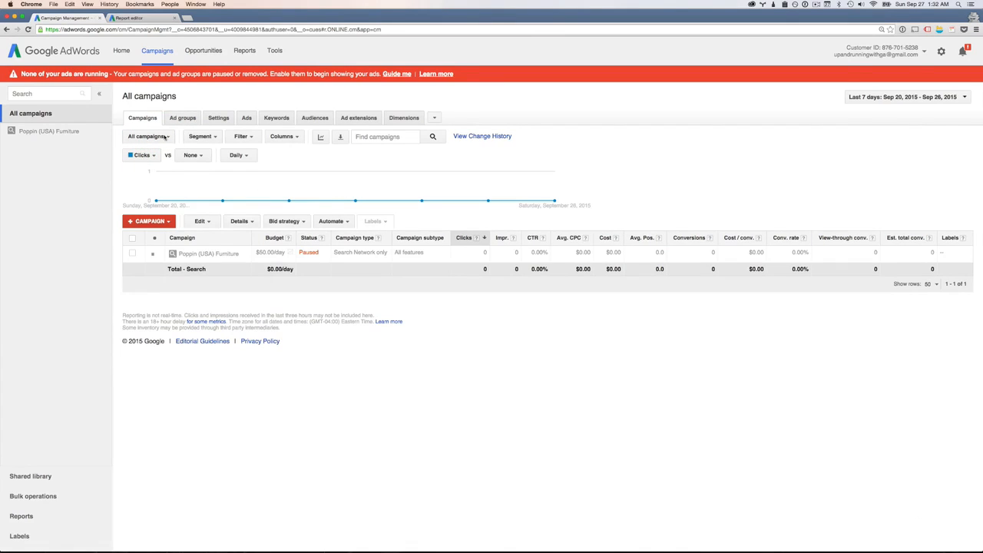
Segment the ad groups table by day of the week
left_click(183, 119)
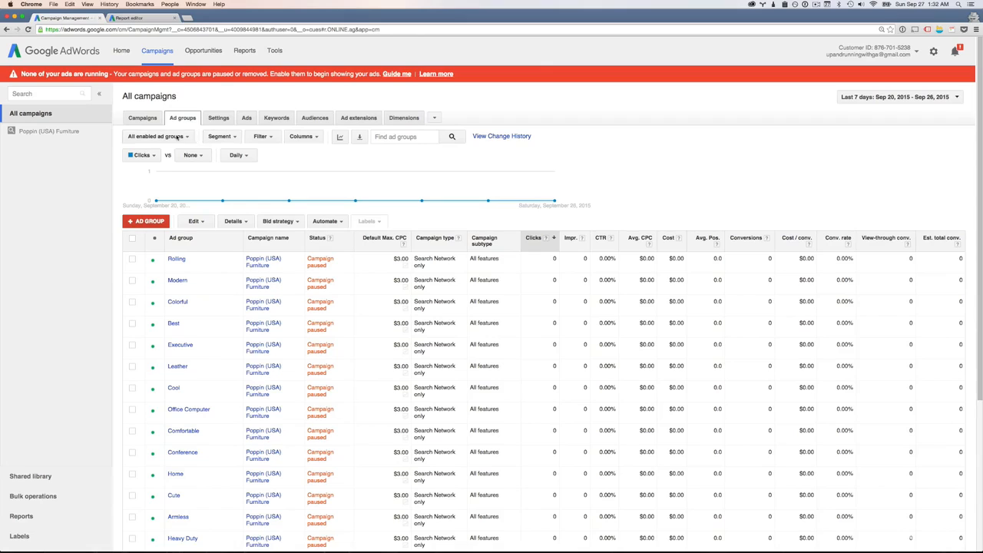
left_click(177, 136)
left_click(176, 136)
left_click(232, 137)
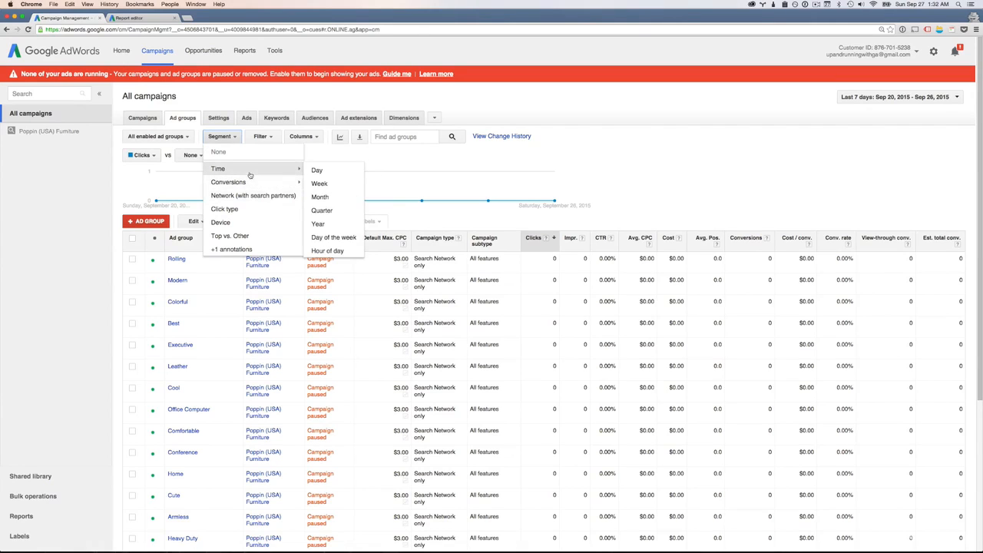
mouse_move(254, 185)
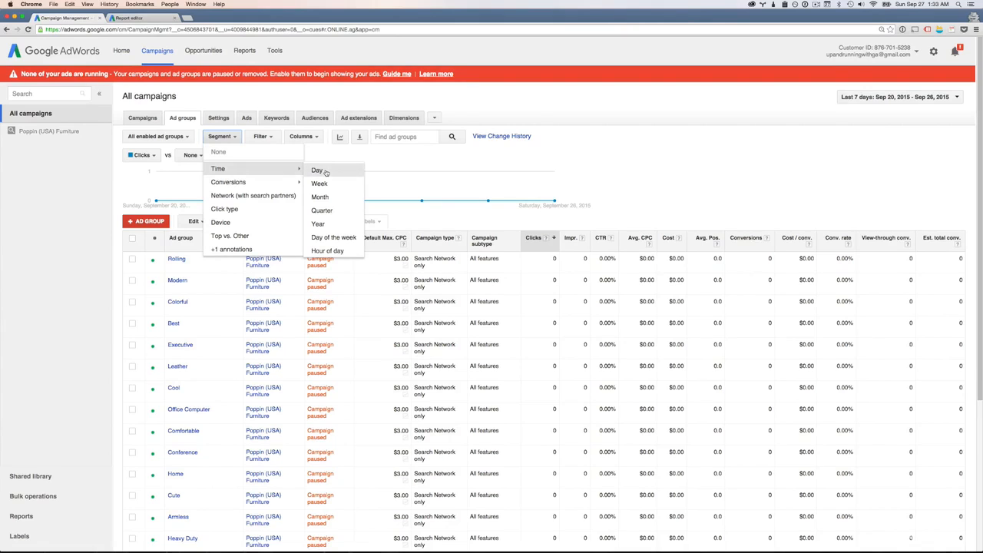
left_click(338, 237)
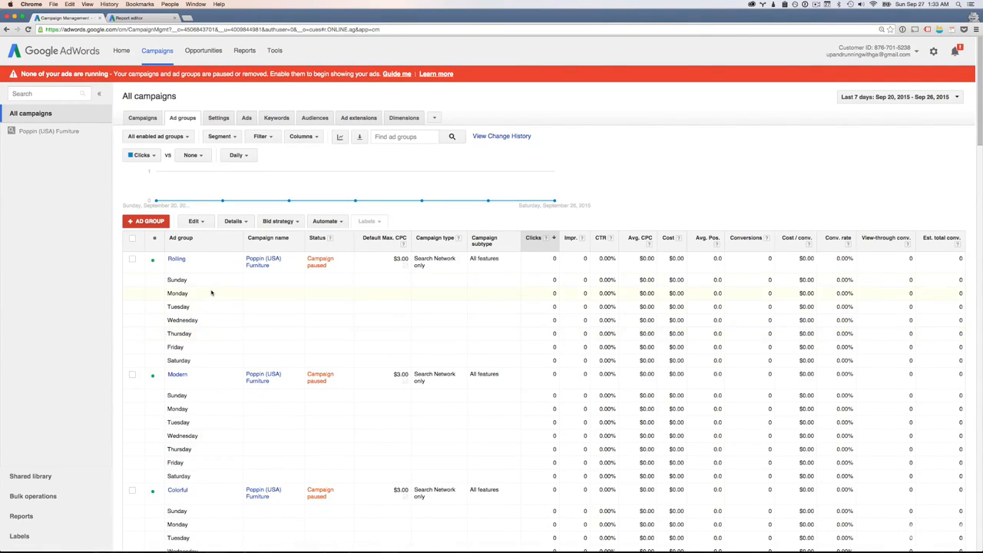
Examine the weekday rows and metric columns listed under each ad group in the segmented table
scroll(211, 293, "down", 1)
key("super+equal")
key("super+equal")
key("super+equal")
key("super+equal")
key("super+equal")
scroll(319, 323, "down", 3)
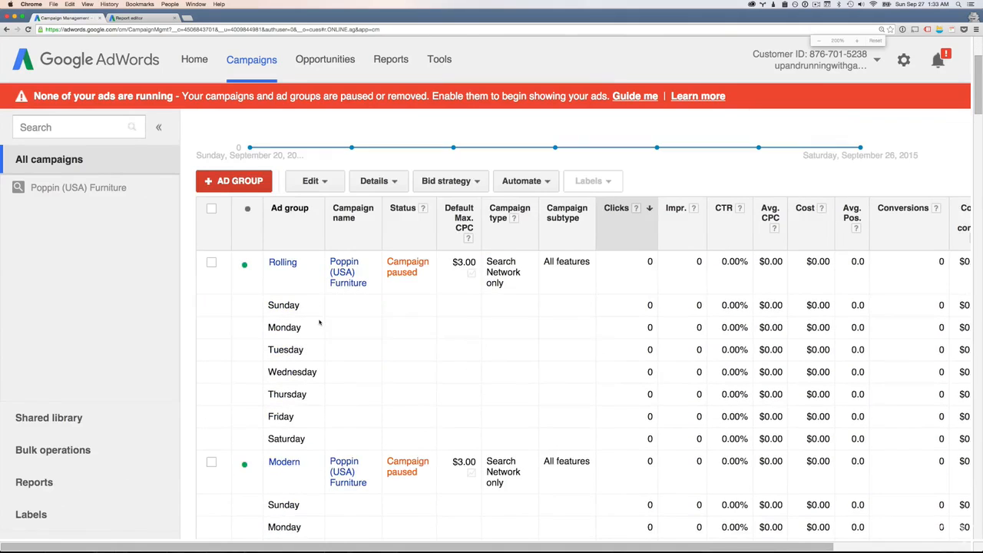
scroll(319, 307, "down", 1)
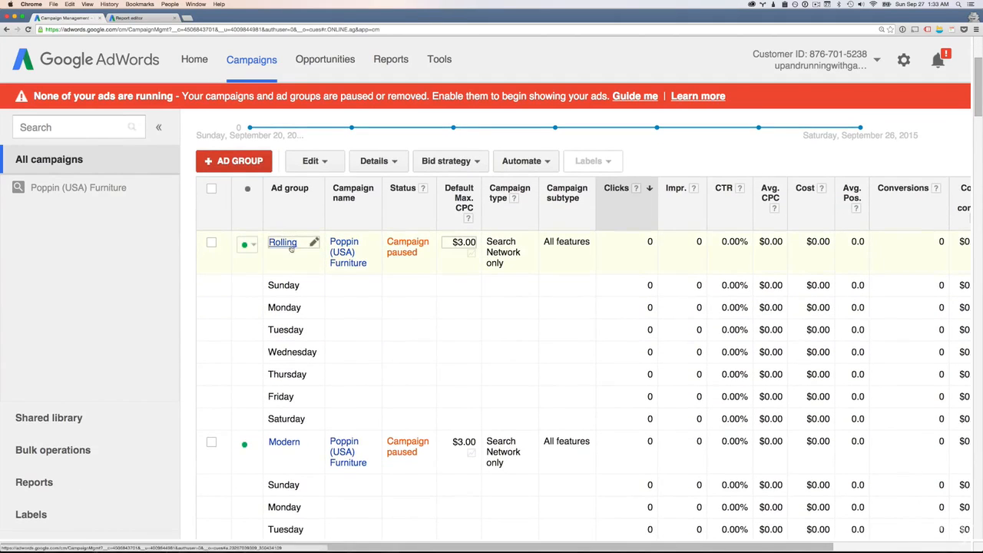
left_click_drag(385, 544, 419, 547)
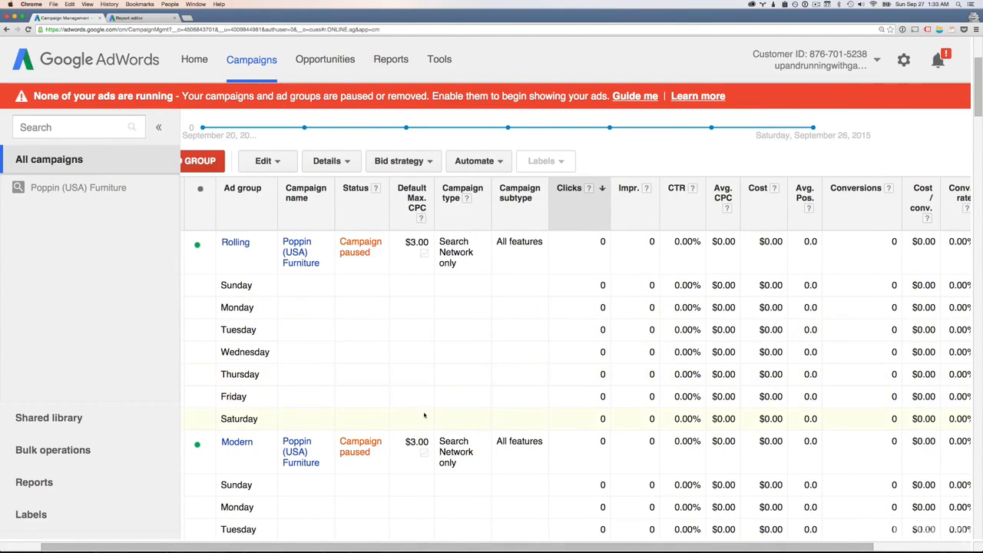
left_click_drag(606, 547, 538, 547)
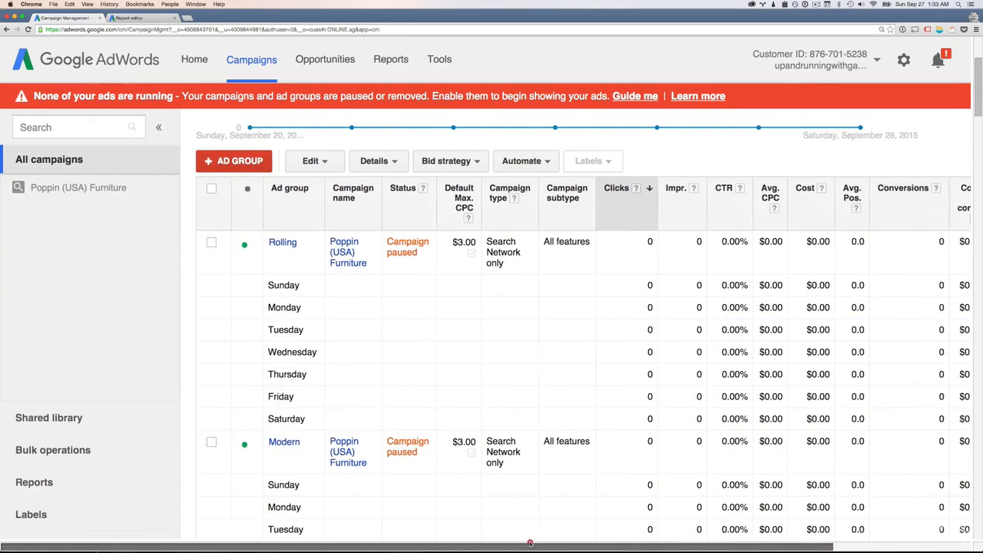
scroll(457, 437, "down", 2)
scroll(457, 437, "down", 10)
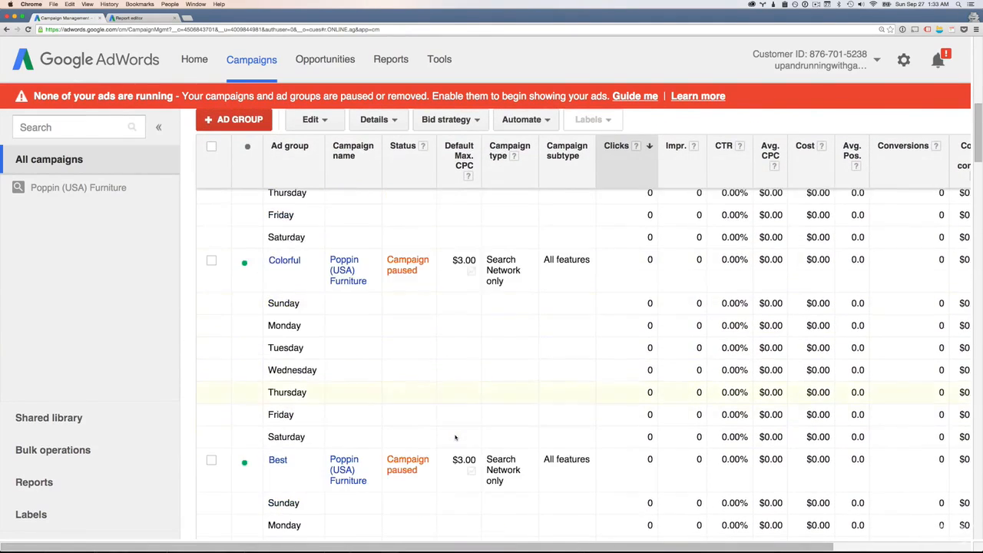
scroll(455, 436, "up", 10)
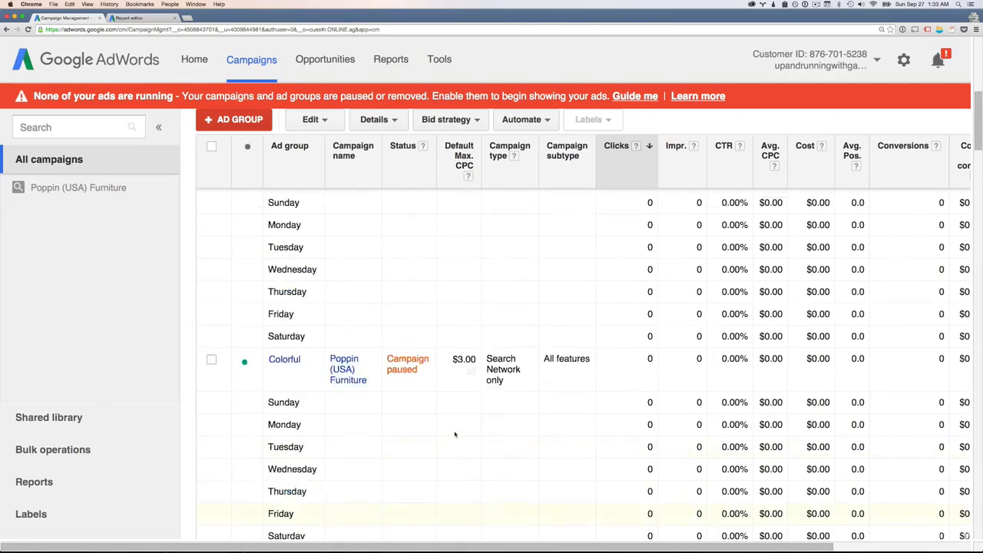
scroll(455, 435, "up", 3)
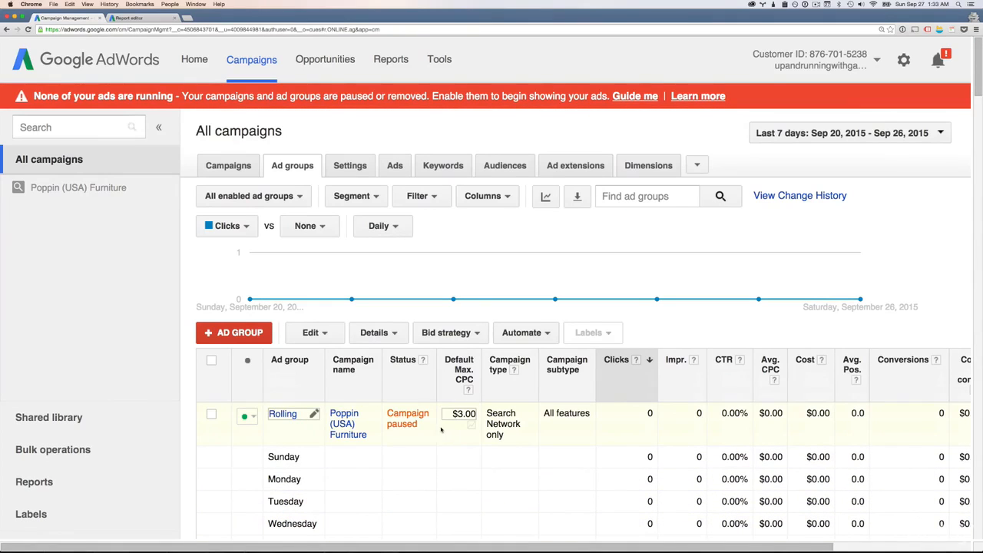
key("ctrl+minus")
key("ctrl+minus")
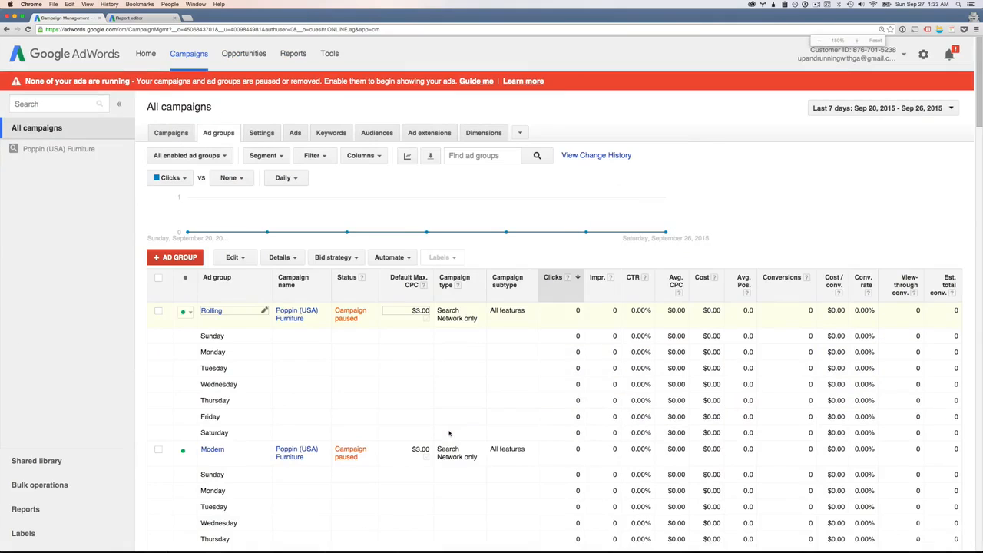
Remove the segment from the ad groups table and look over its filter options
left_click(260, 155)
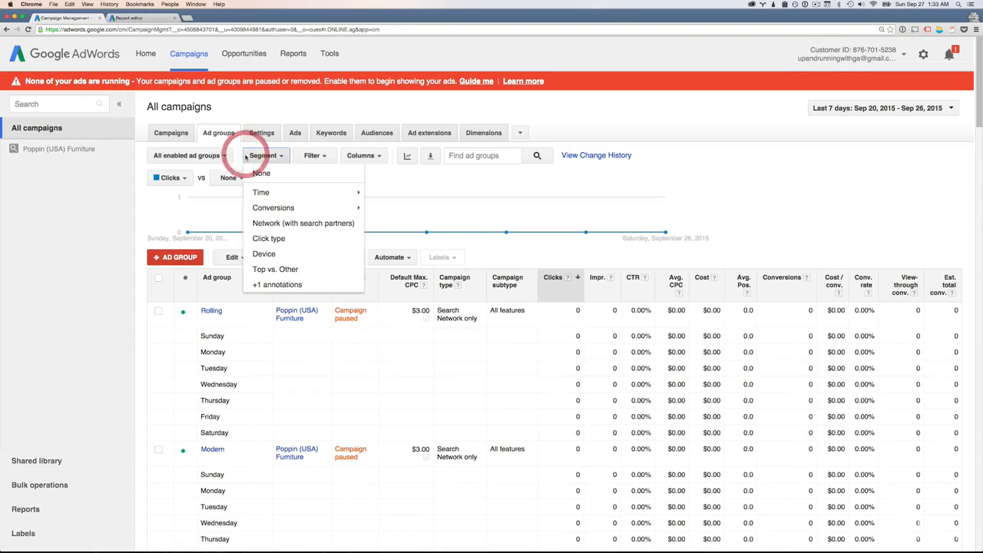
left_click(258, 173)
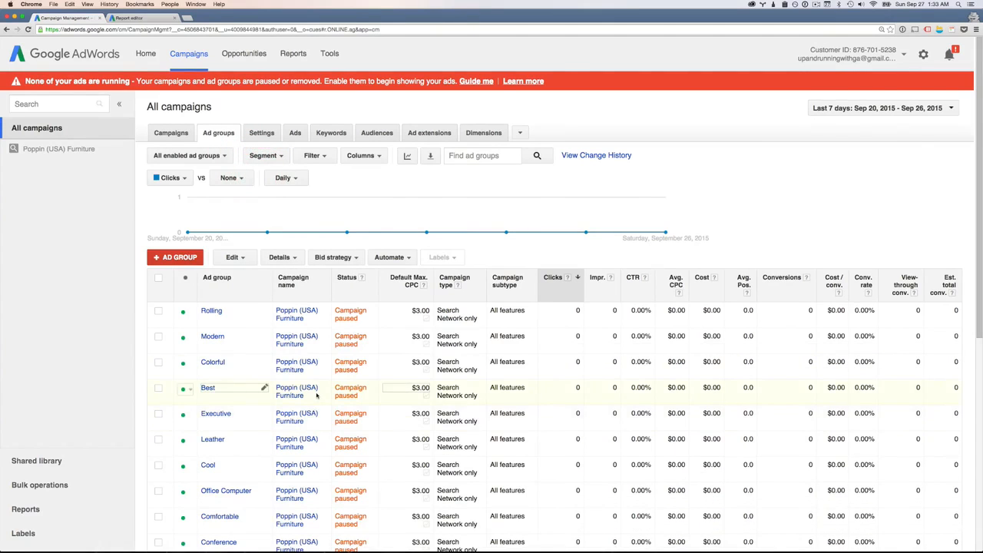
key("ctrl+minus")
key("ctrl+plus")
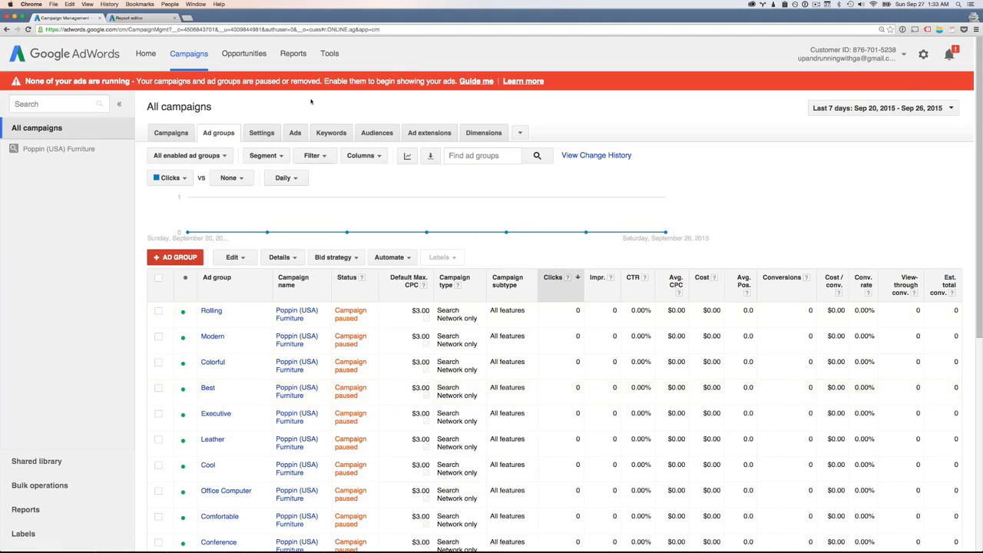
left_click(315, 156)
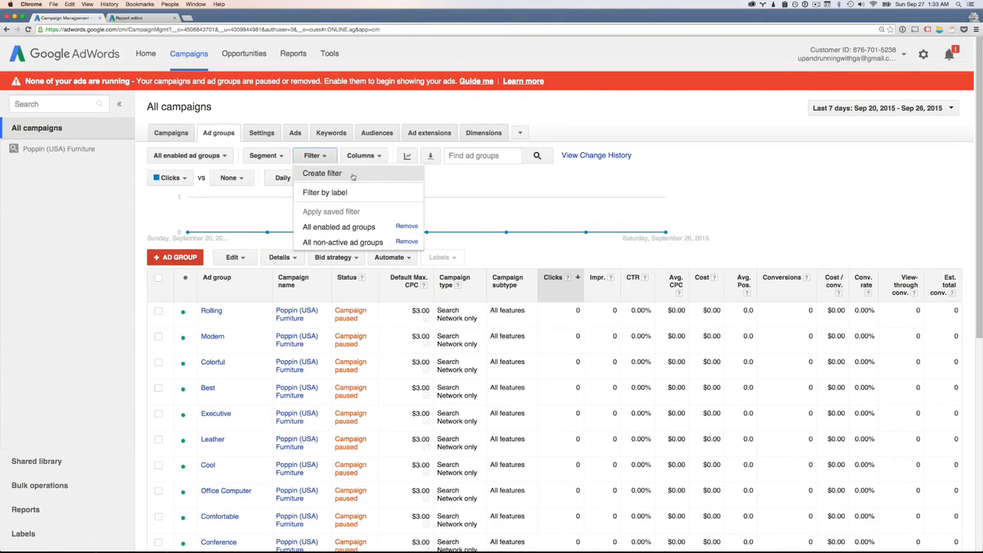
left_click(487, 180)
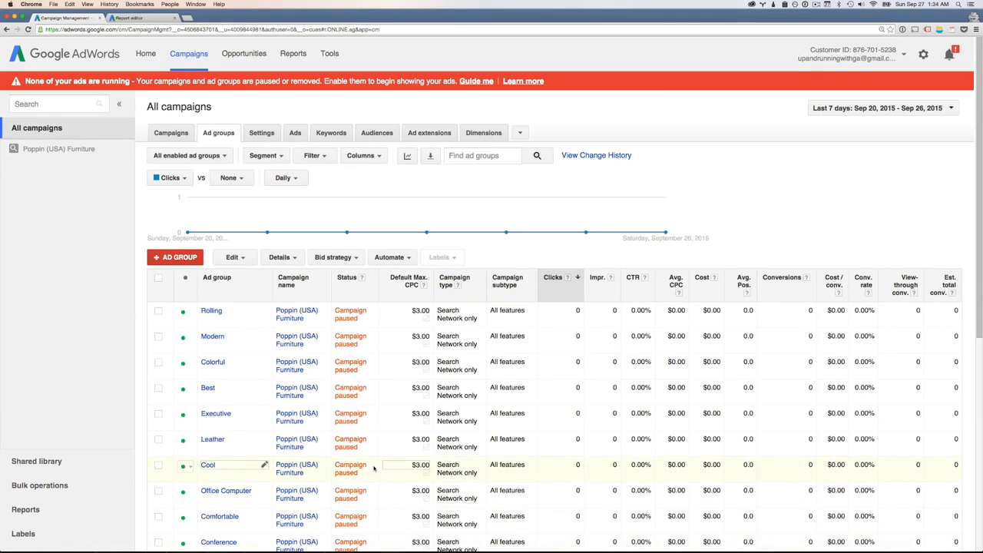
key("super+minus")
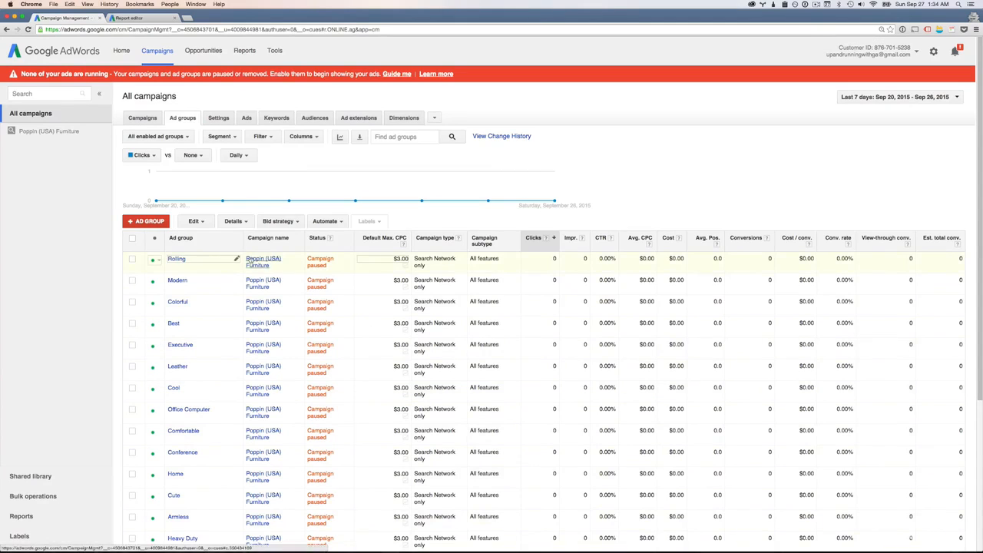
Open the column customization for the campaigns table and review the columns currently included
left_click(147, 119)
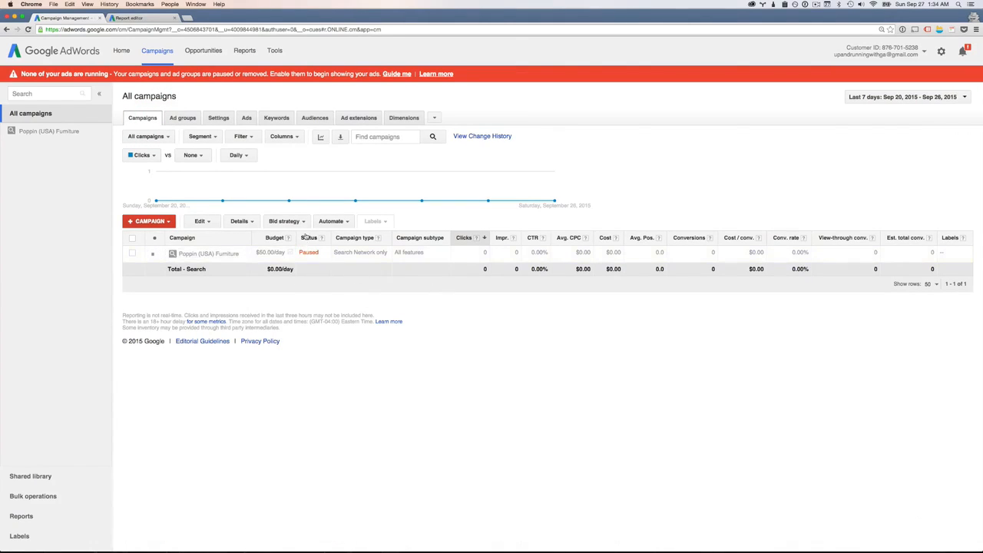
left_click(282, 138)
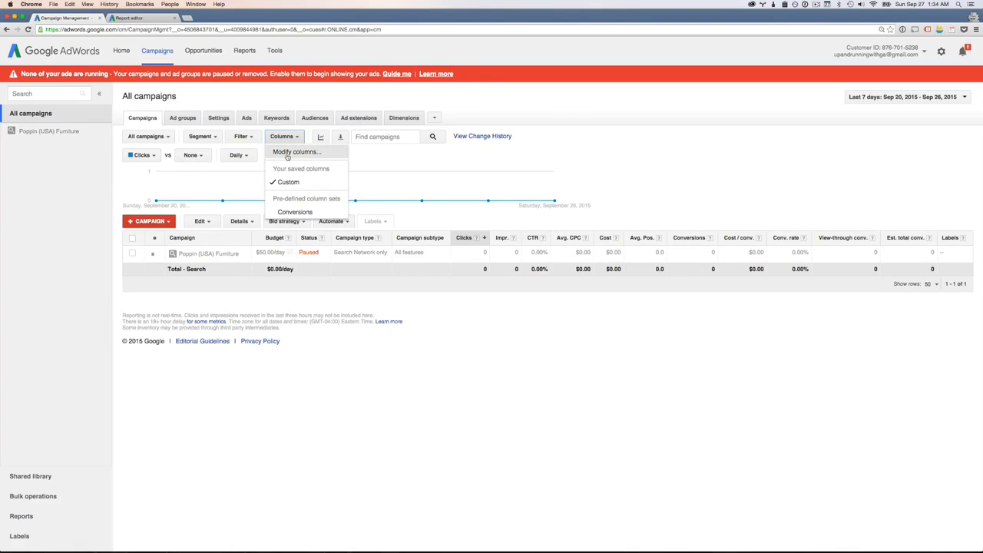
left_click(294, 152)
scroll(457, 319, "down", 1)
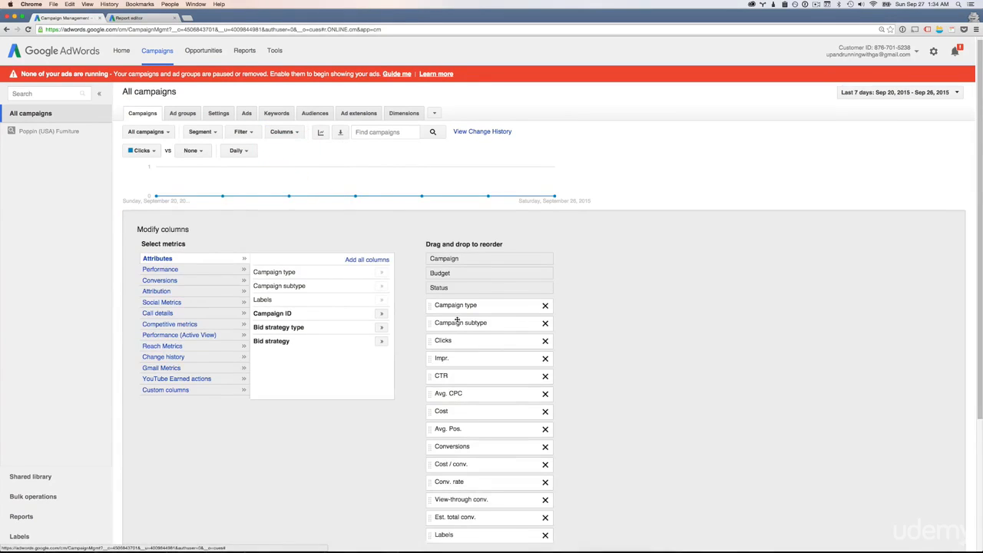
scroll(458, 319, "down", 2)
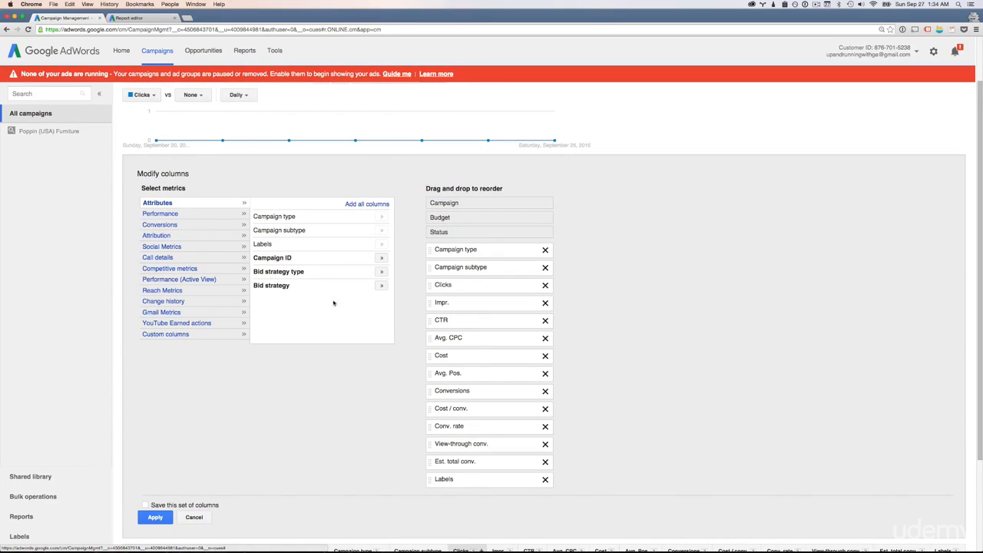
Remove all removable columns from the campaigns table's column set, keeping only Campaign, Budget and Status
left_click(546, 250)
left_click(545, 249)
left_click(546, 250)
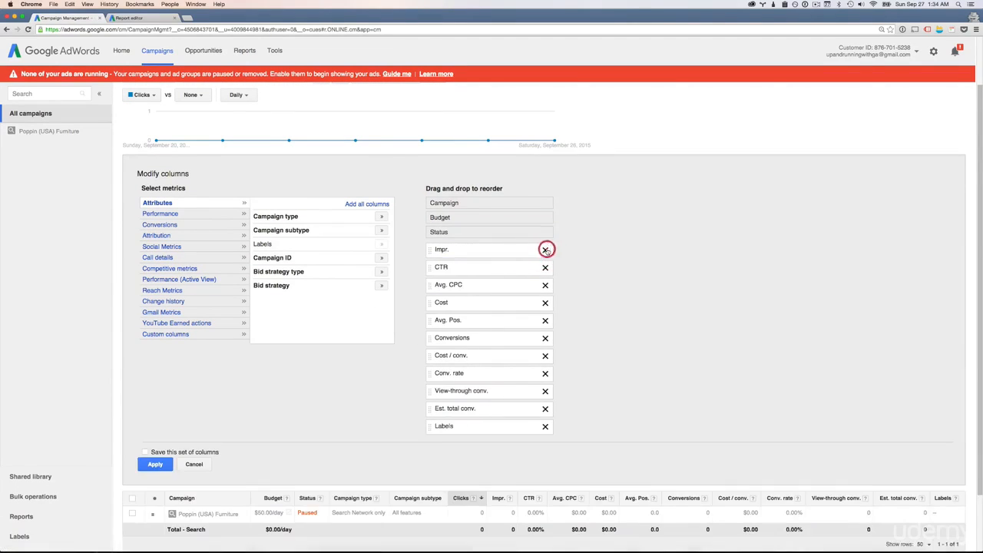
left_click(545, 249)
left_click(546, 250)
left_click(546, 250)
left_click(546, 250)
left_click(546, 250)
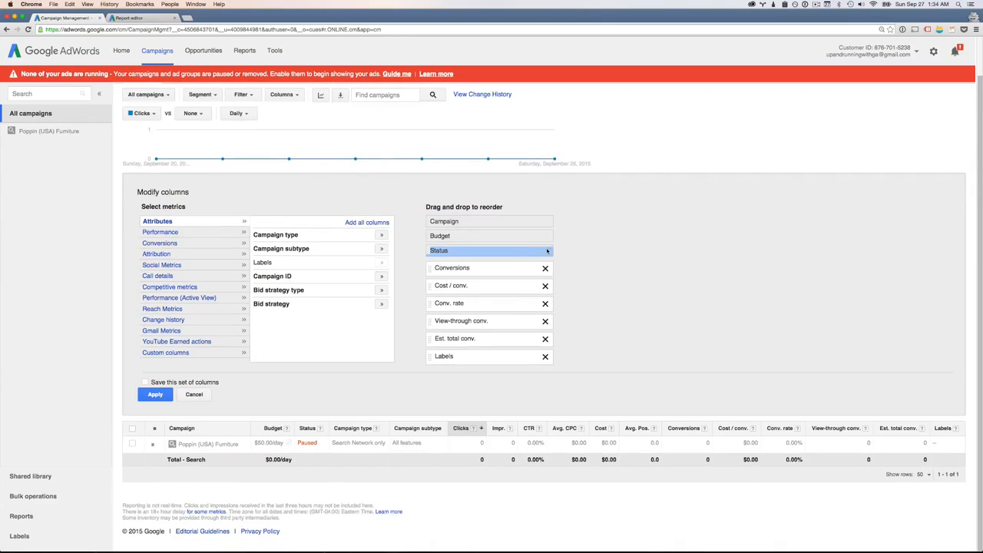
left_click(544, 269)
left_click(546, 273)
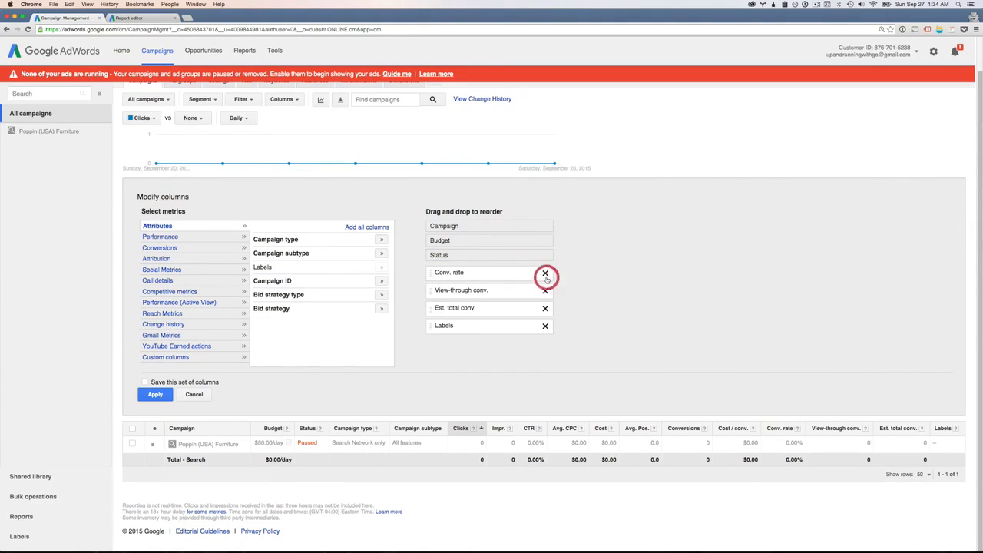
left_click(546, 274)
left_click(546, 274)
left_click(545, 272)
left_click(544, 272)
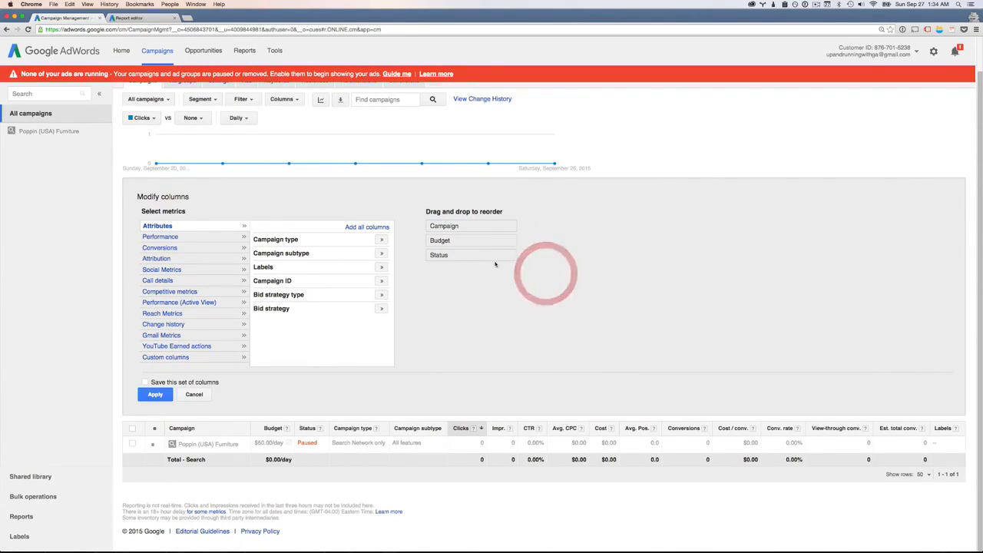
Apply the reduced column set to the campaigns table
scroll(358, 350, "up", 1)
scroll(358, 351, "down", 1)
scroll(116, 176, "up", 1)
scroll(501, 336, "down", 1)
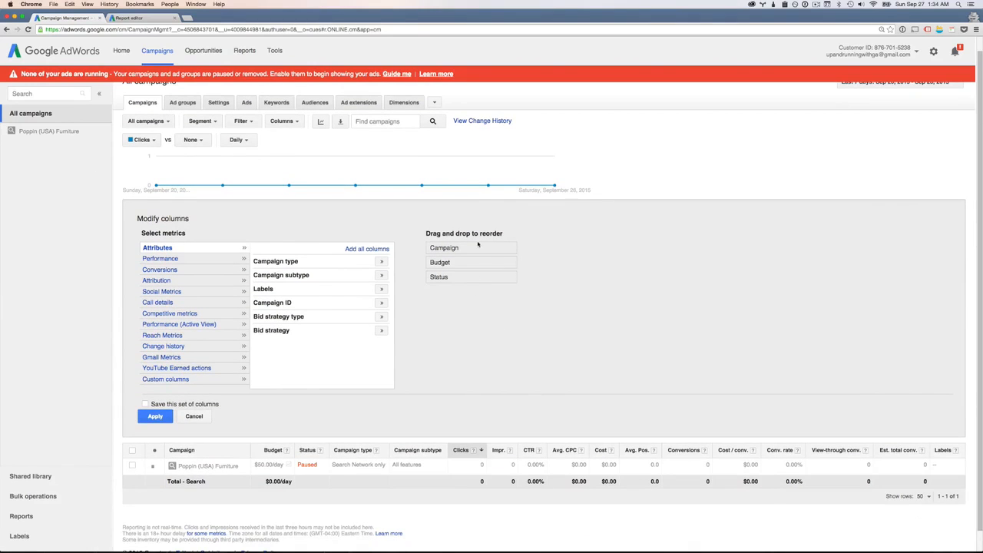
scroll(472, 256, "down", 1)
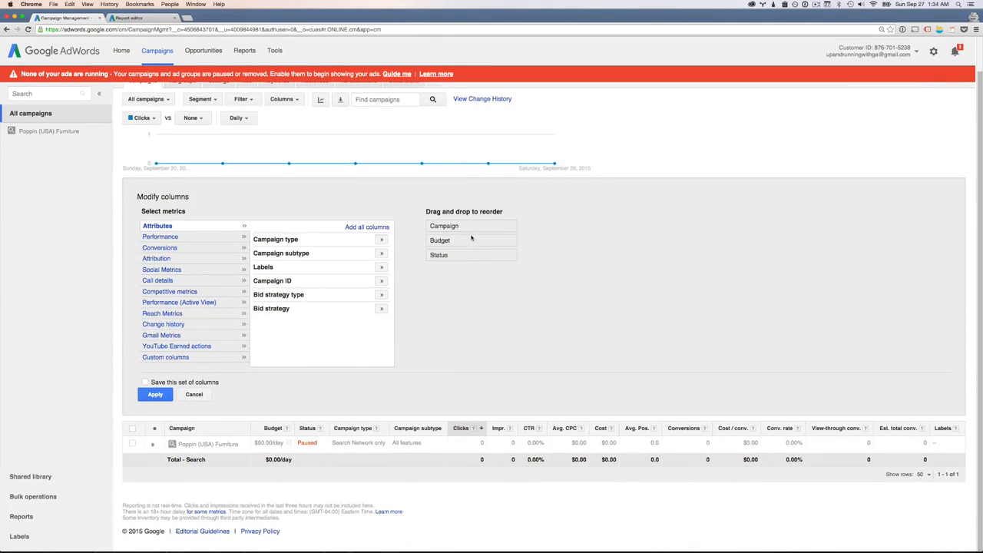
left_click(159, 394)
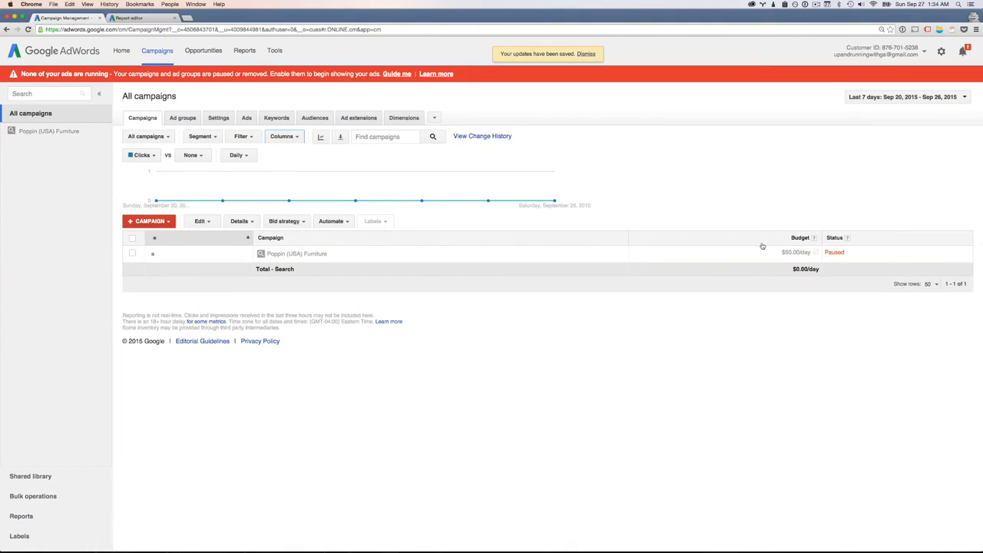
Reopen the column customization for the campaigns table and add the Campaign type attribute
left_click(283, 136)
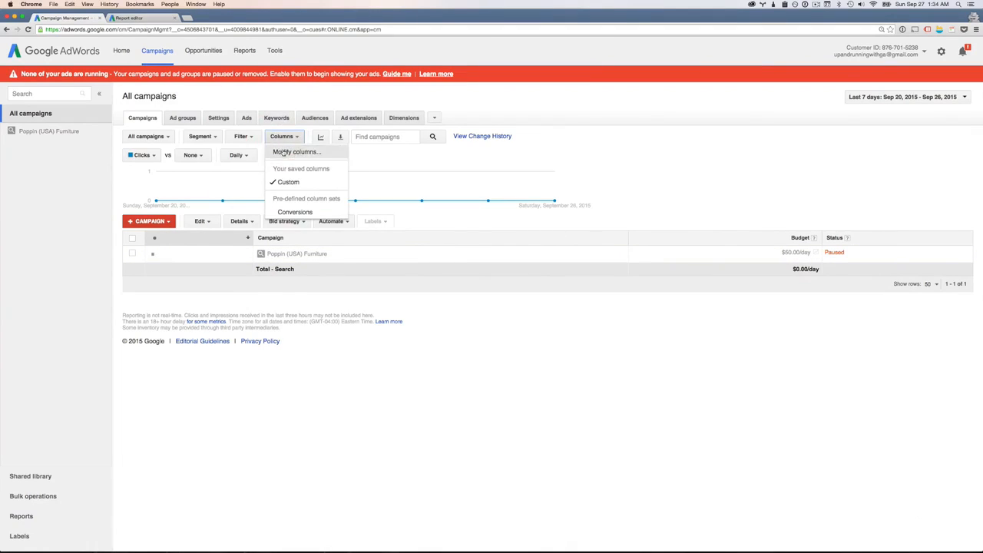
left_click(283, 151)
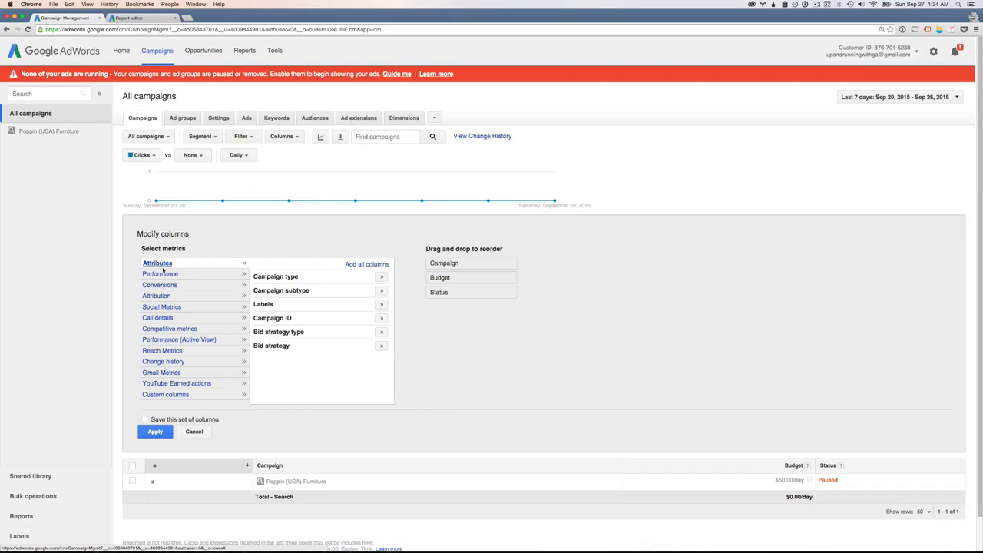
scroll(327, 294, "down", 1)
scroll(302, 297, "down", 1)
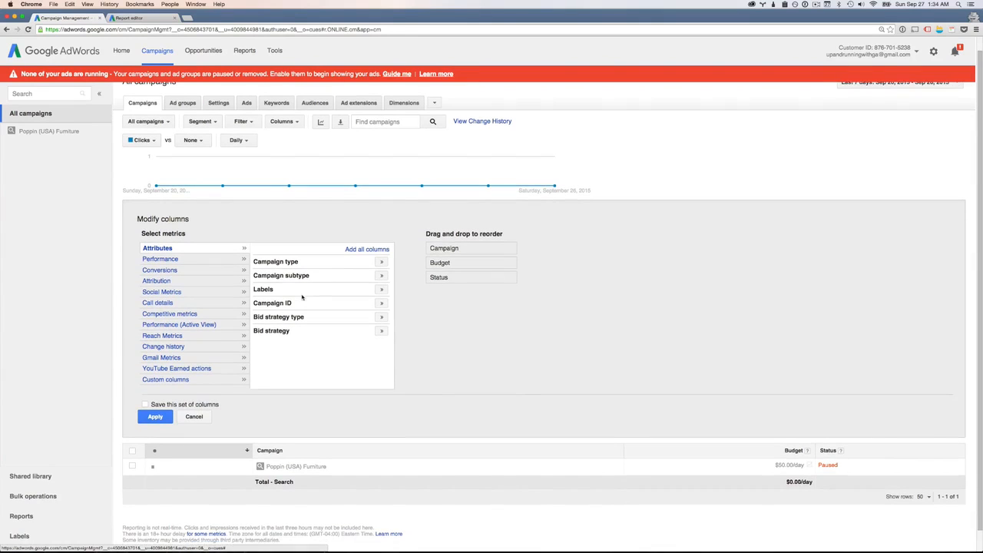
left_click(379, 262)
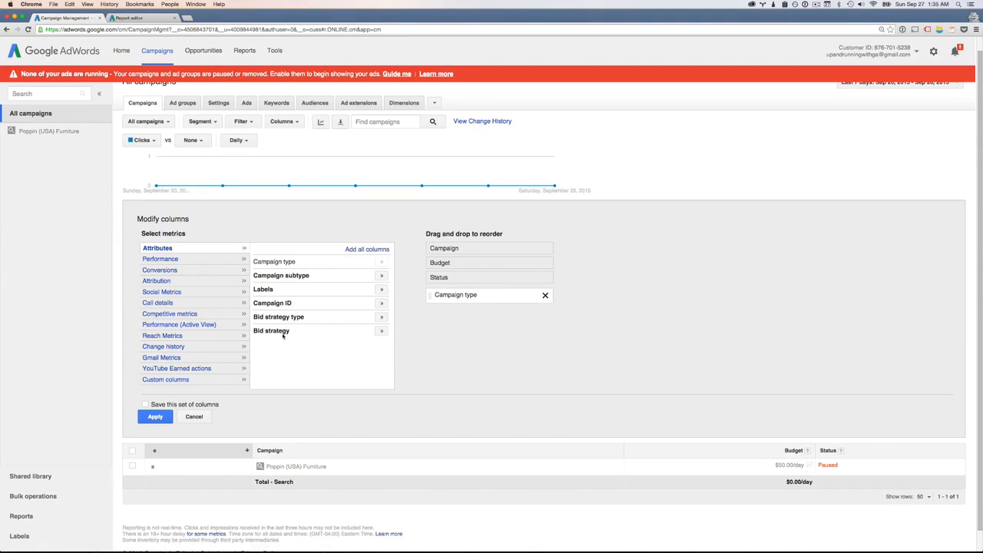
Add the Performance metrics Clicks, Impr., CTR, Avg. CPC, Cost and Avg. Pos., and look through the other metrics in that category
left_click(154, 259)
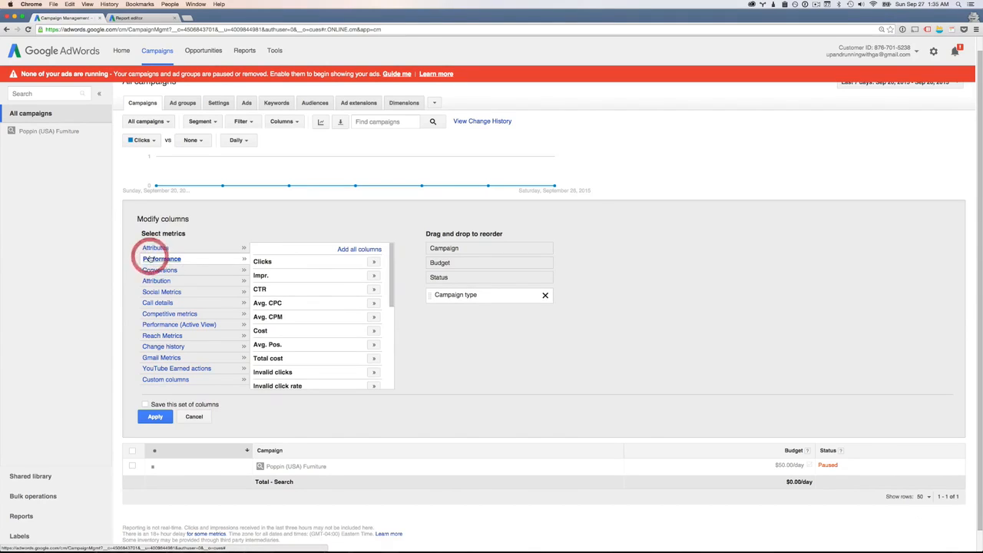
mouse_move(391, 290)
left_mouse_down()
mouse_move(400, 358)
mouse_move(390, 272)
left_mouse_up()
left_click(374, 262)
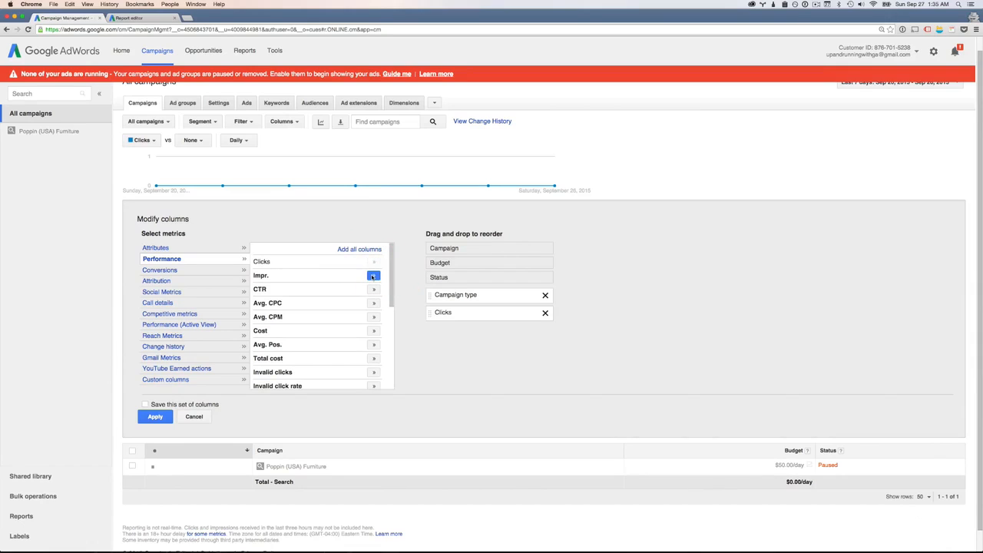
left_click(373, 276)
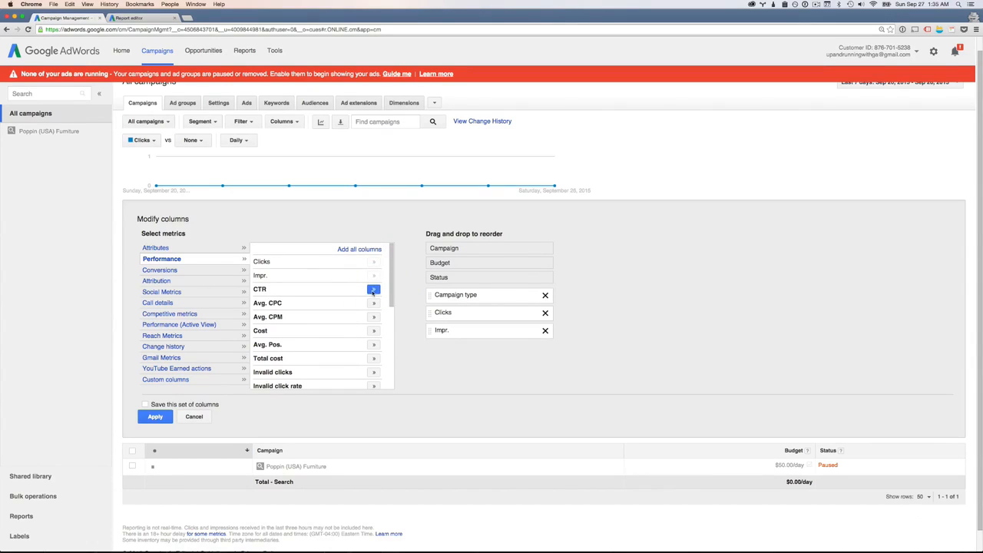
left_click(373, 290)
left_click(374, 304)
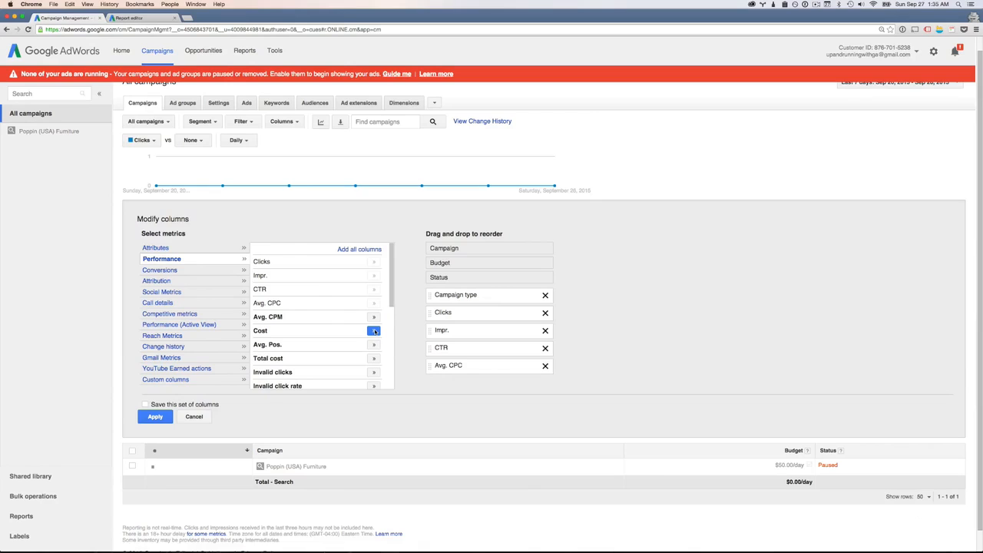
left_click(374, 330)
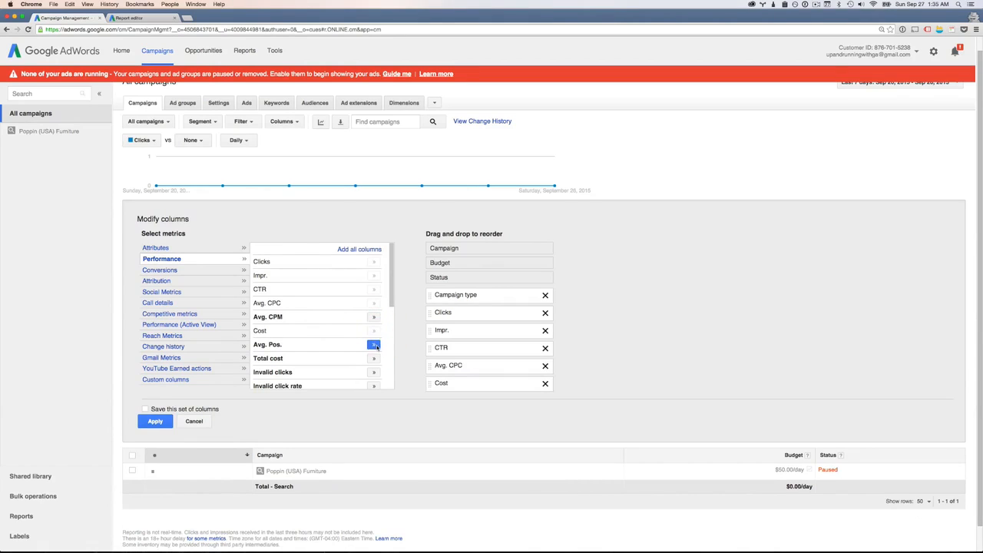
scroll(374, 334, "down", 1)
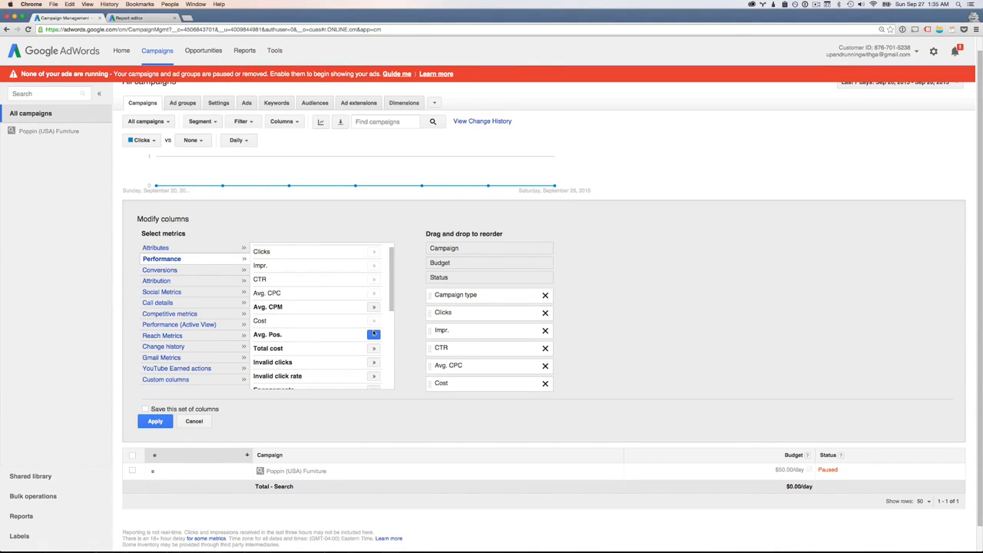
left_click(373, 335)
scroll(374, 333, "down", 3)
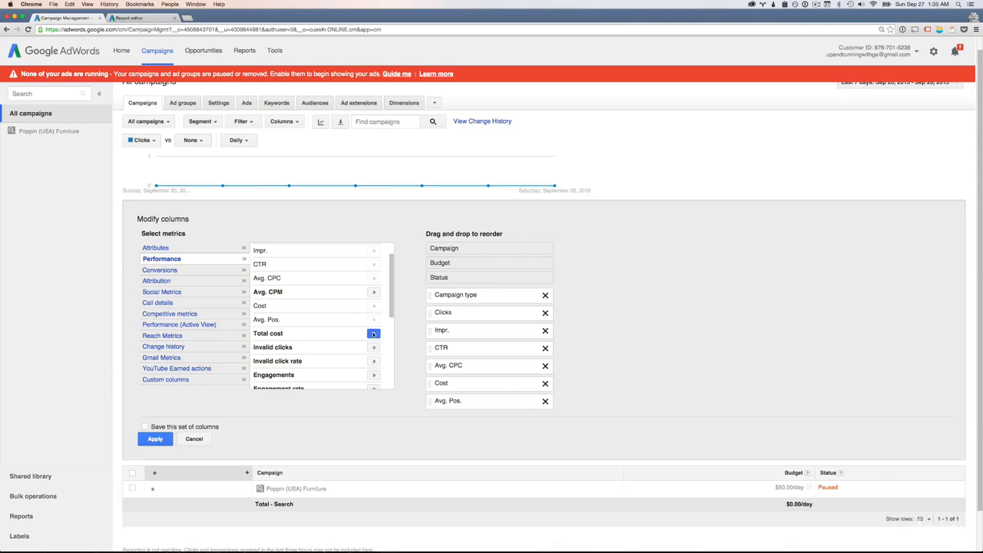
scroll(374, 333, "down", 5)
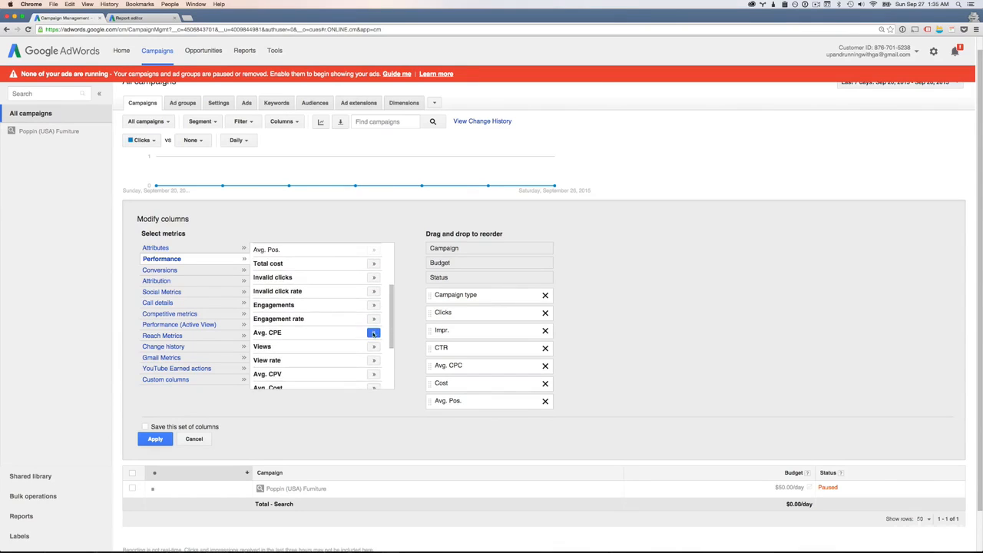
scroll(374, 336, "down", 1)
left_click_drag(392, 364, 393, 296)
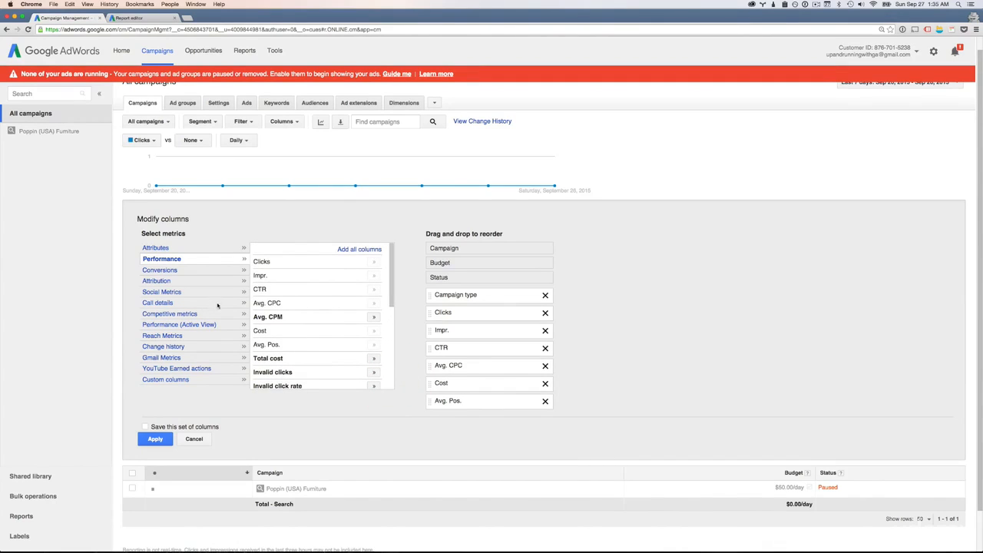
Add the Conversions metrics Converted clicks, Cost / converted click, Click conversion rate, Total conv. value and Conv. value / cost
left_click(155, 272)
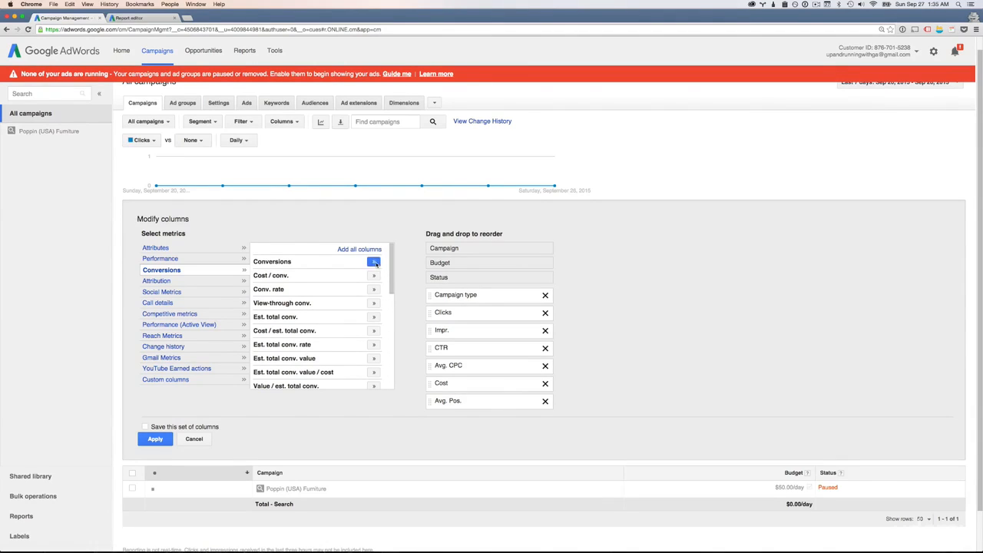
left_click_drag(394, 290, 397, 332)
left_click(374, 306)
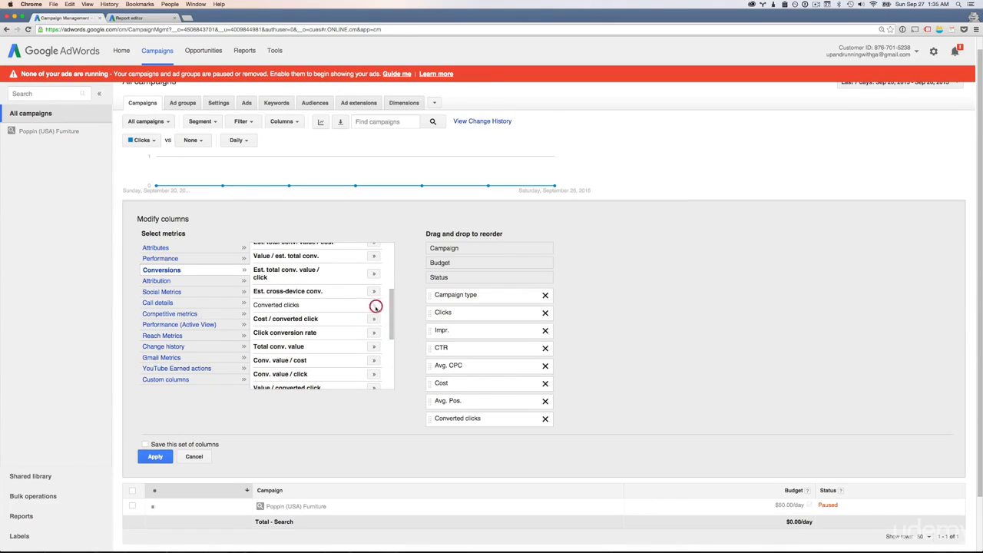
left_click(374, 319)
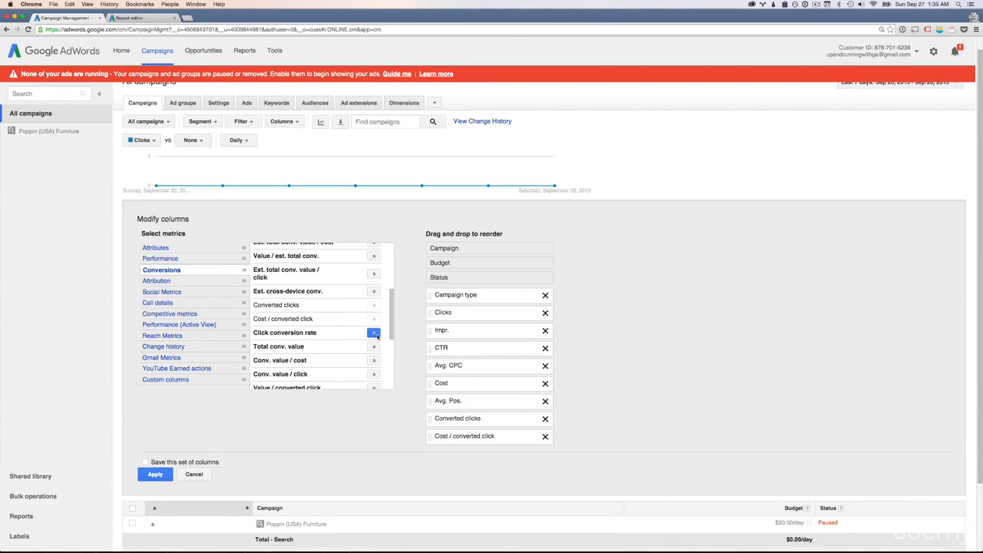
left_click(374, 333)
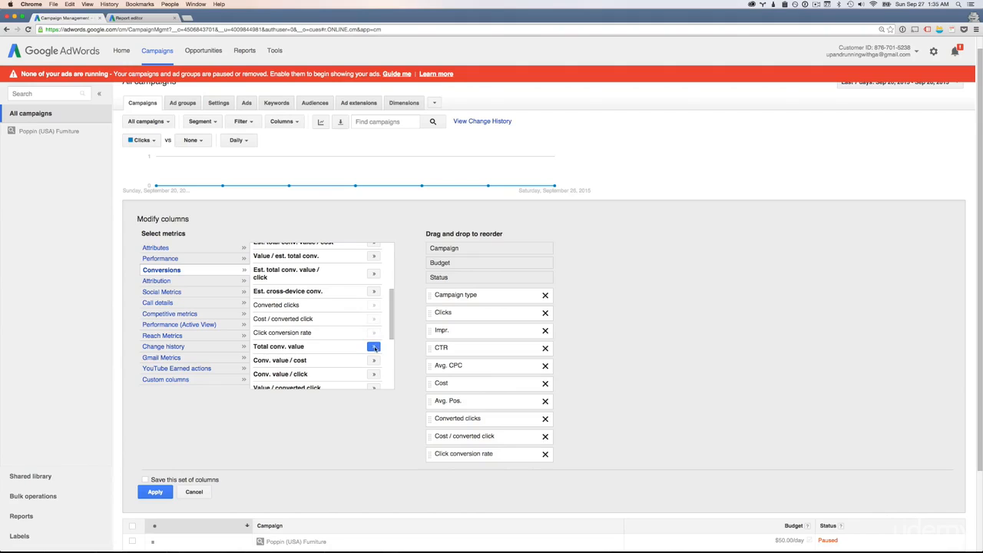
left_click(373, 347)
scroll(367, 346, "down", 2)
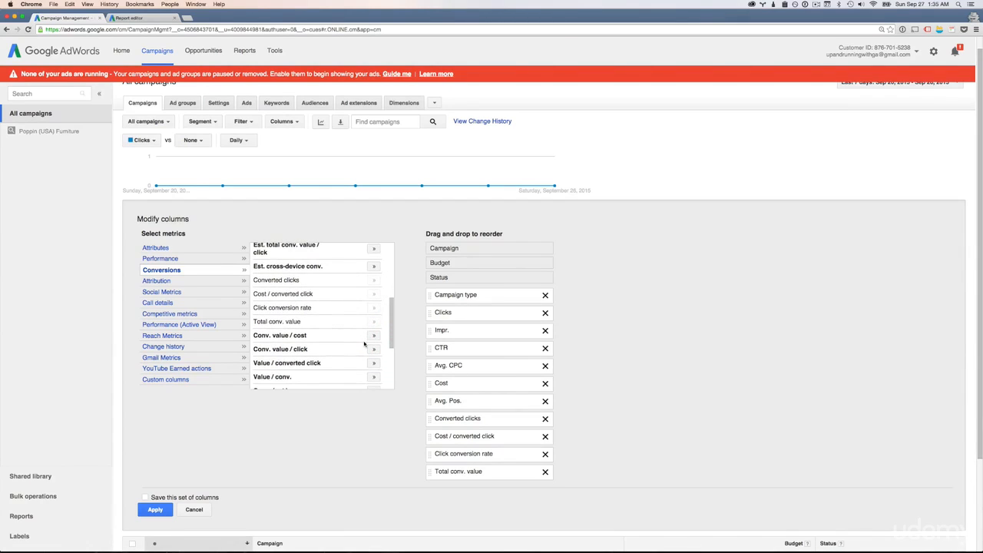
left_click(374, 336)
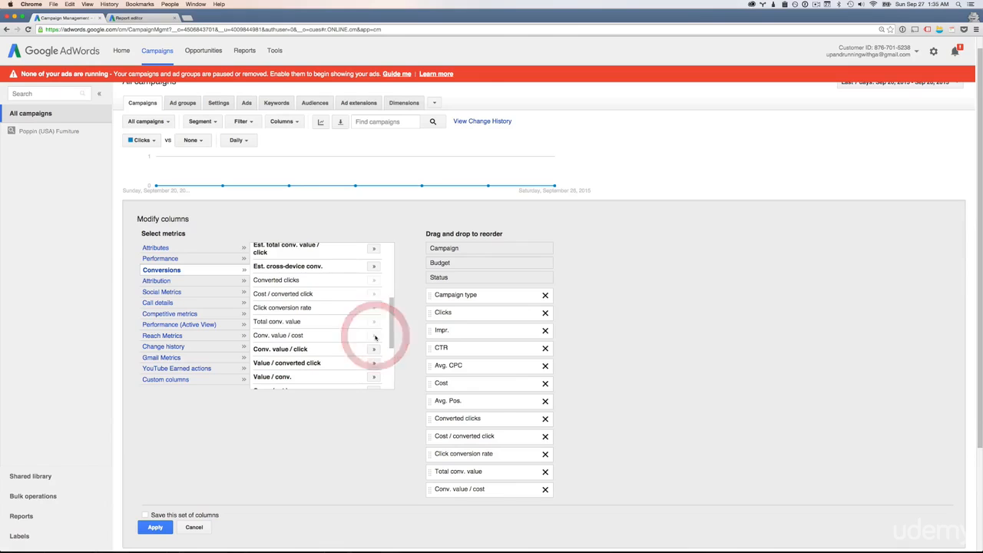
Look over the remaining Conversions metrics and the metrics offered under Attribution and Social Metrics
scroll(374, 337, "down", 3)
scroll(375, 338, "down", 3)
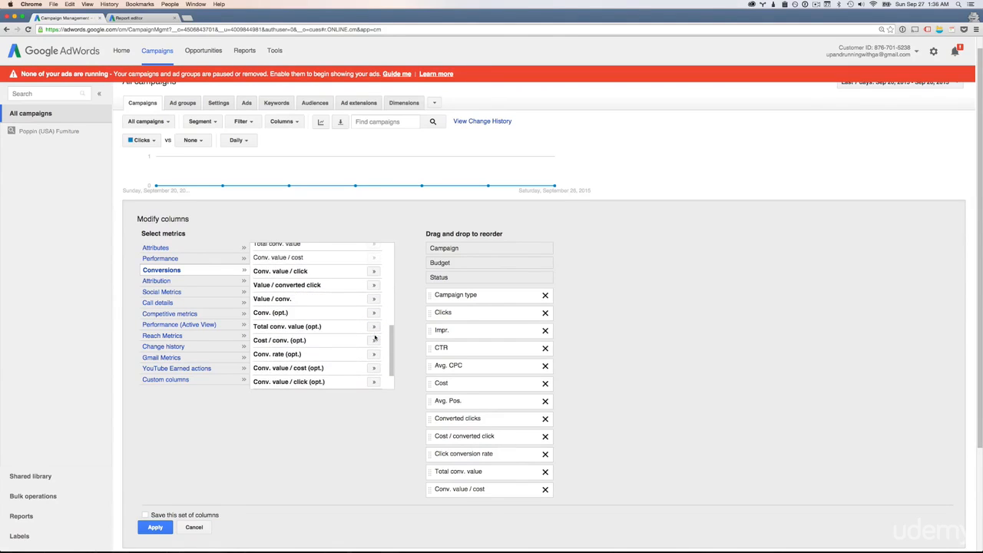
left_click(159, 282)
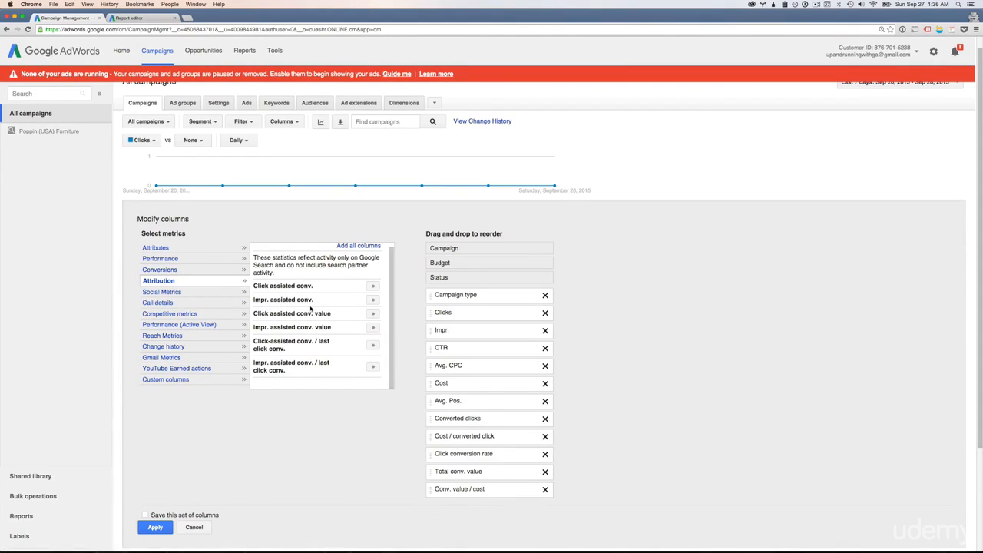
left_click(159, 293)
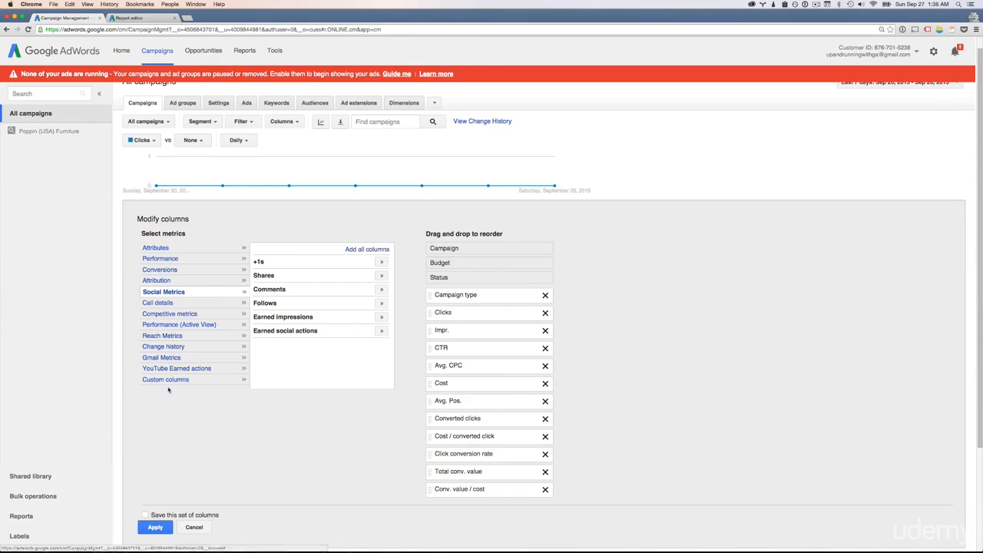
Try the option to save this set of columns, turn it off again and apply the new columns to the campaigns table
scroll(167, 394, "down", 1)
scroll(167, 394, "down", 2)
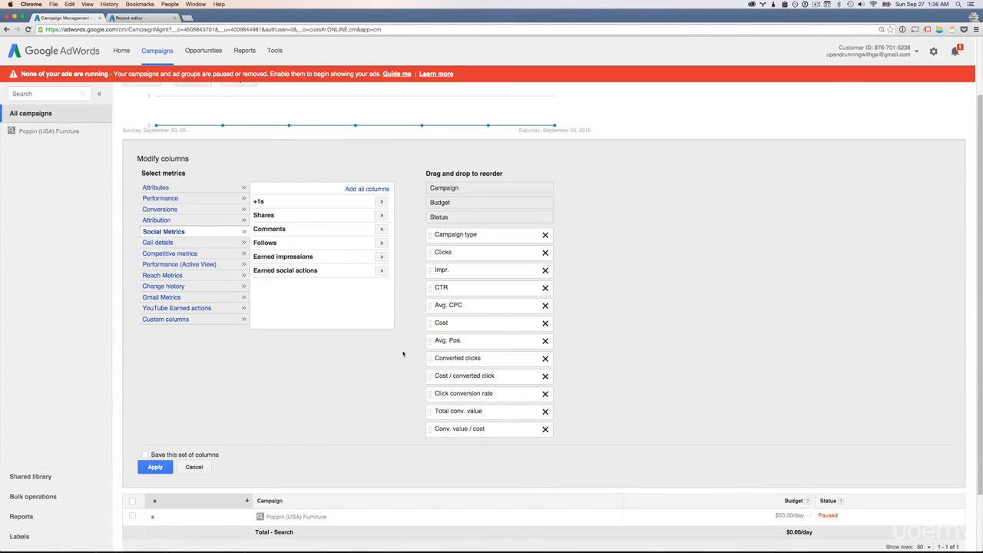
left_click(145, 456)
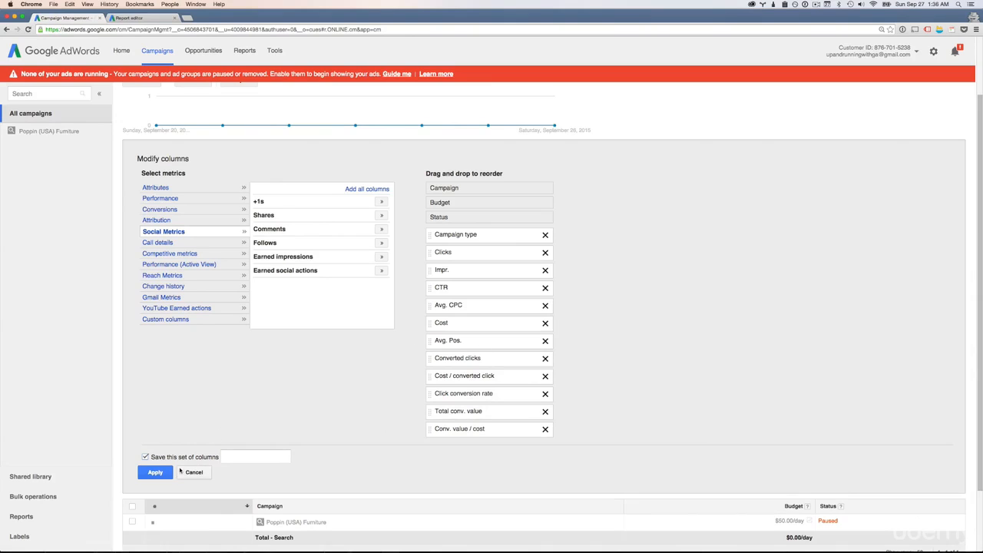
left_click(154, 473)
left_click(418, 301)
left_click(145, 458)
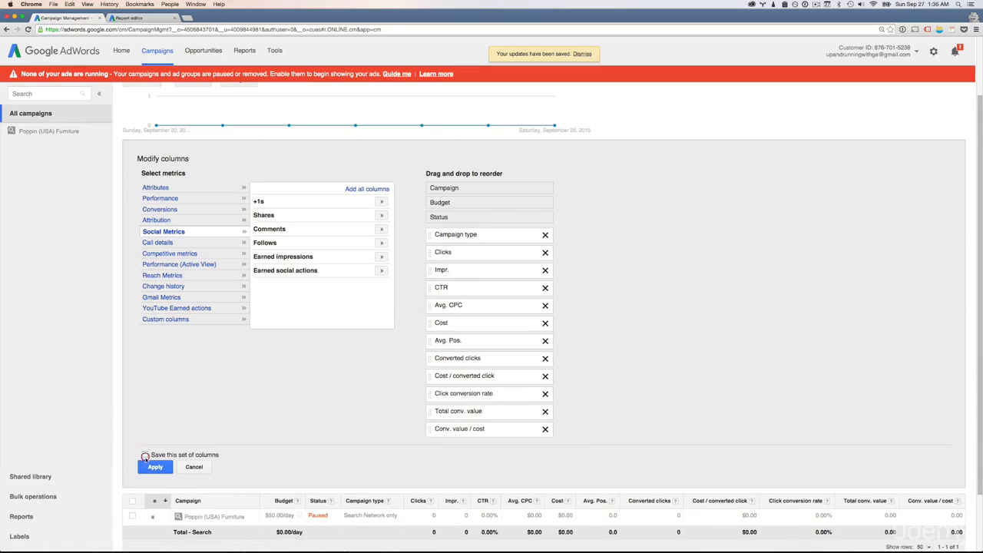
left_click(152, 470)
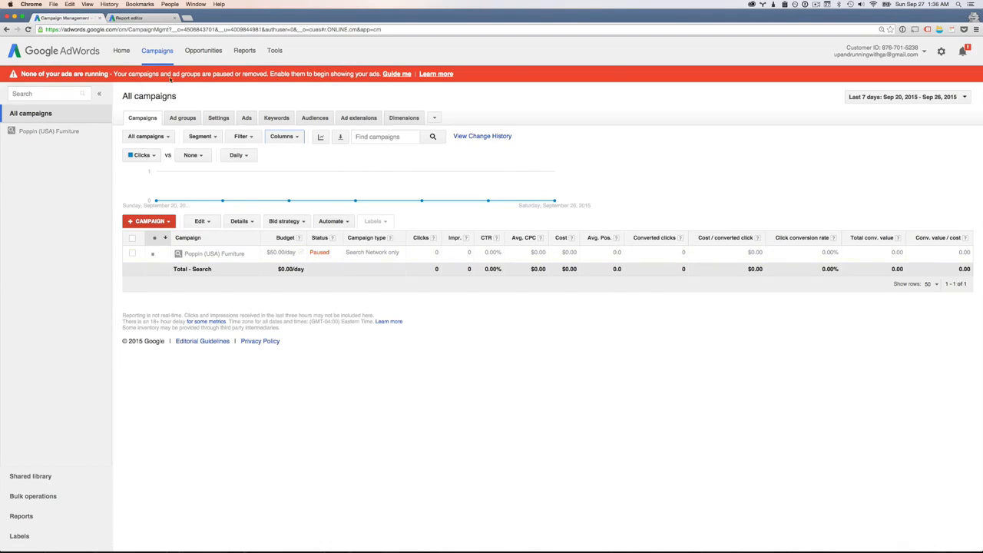
View the columns of the ad groups table and the keywords table
left_click(182, 117)
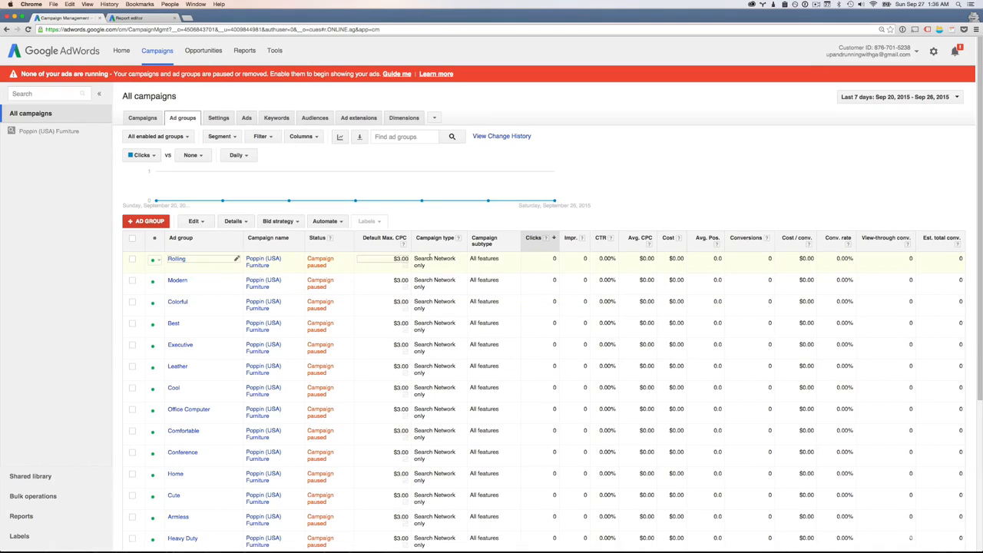
left_click(270, 120)
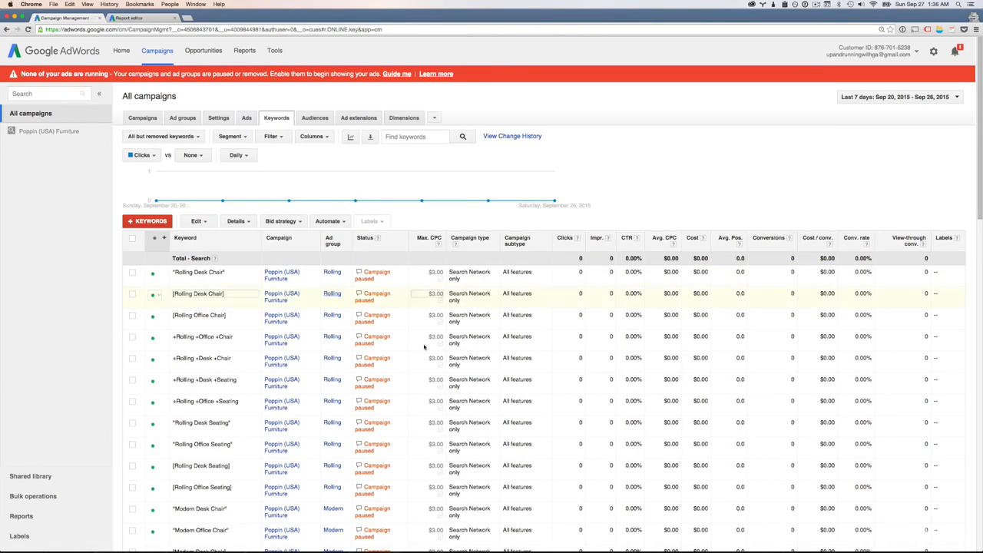
View the saved column sets of the keywords table and return to the campaigns table
left_click(311, 136)
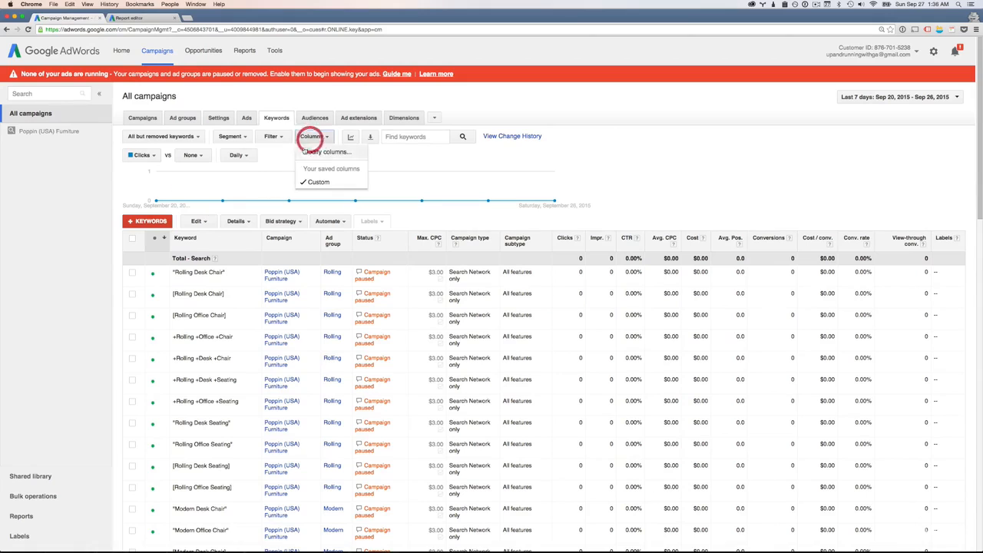
left_click(411, 169)
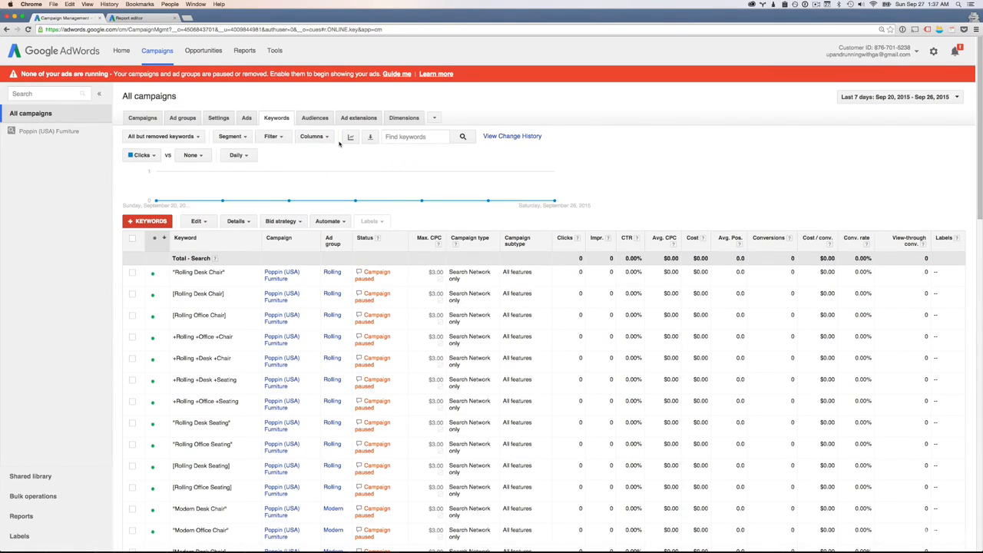
left_click(132, 119)
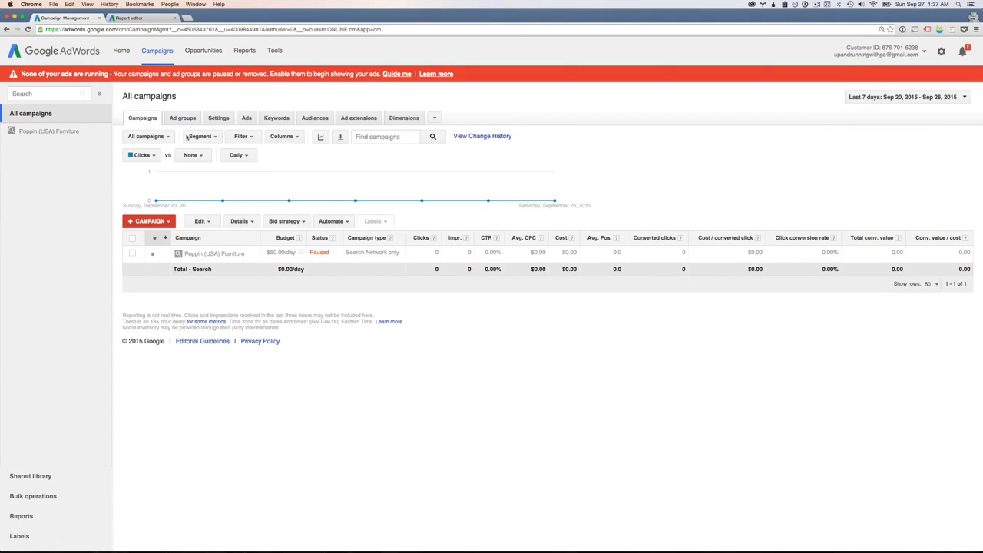
Hide and redisplay the graph above the campaigns table, and plot Conversions against Clicks in it
left_click(320, 137)
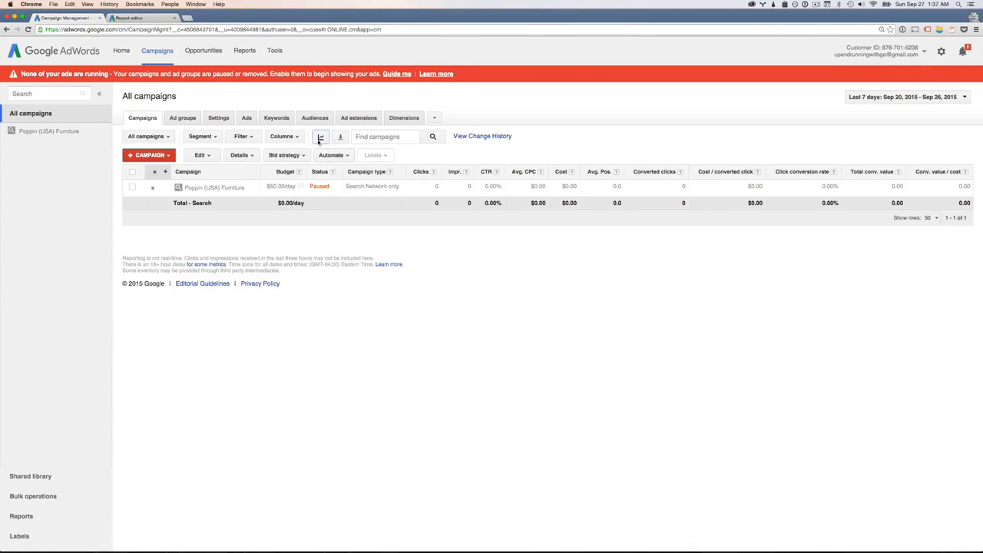
left_click(320, 138)
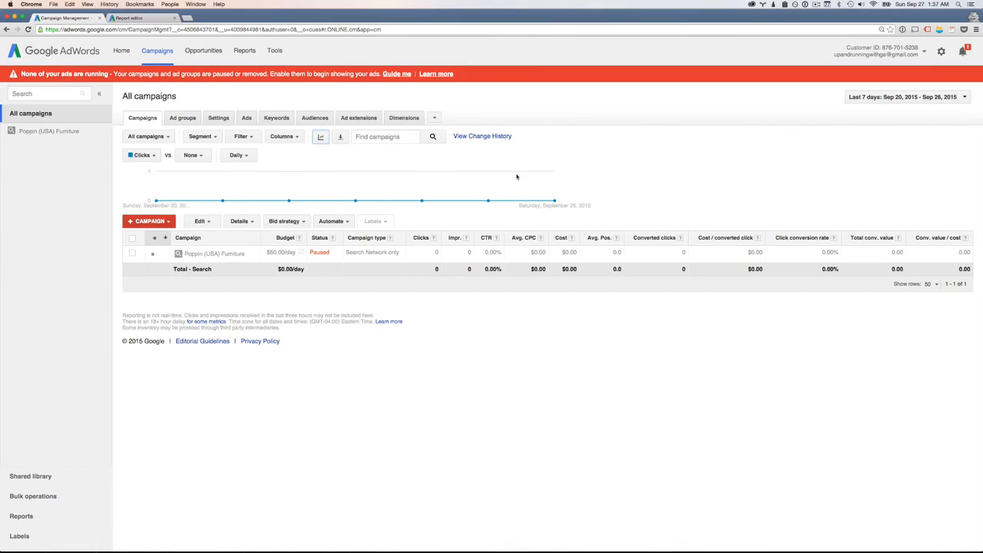
left_click(198, 156)
mouse_move(218, 197)
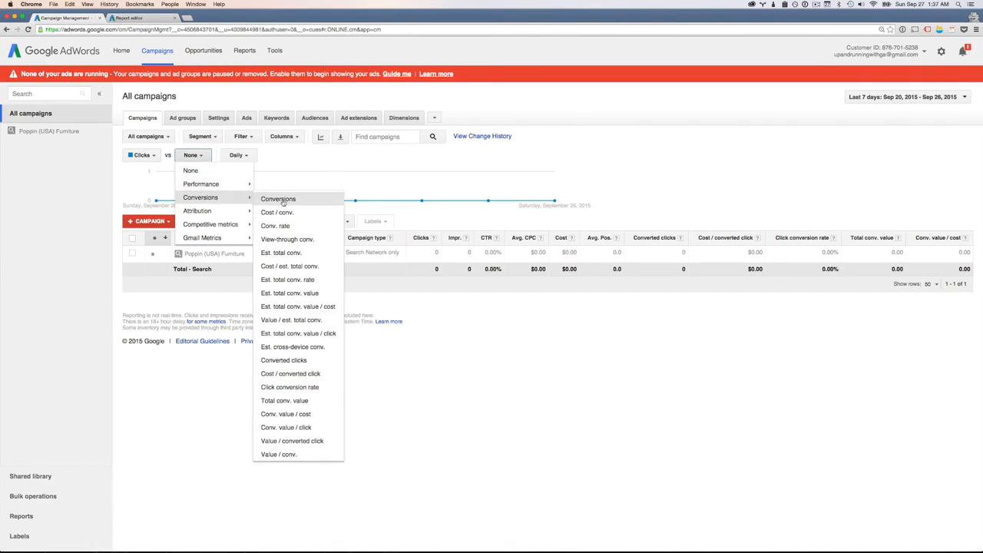
left_click(278, 201)
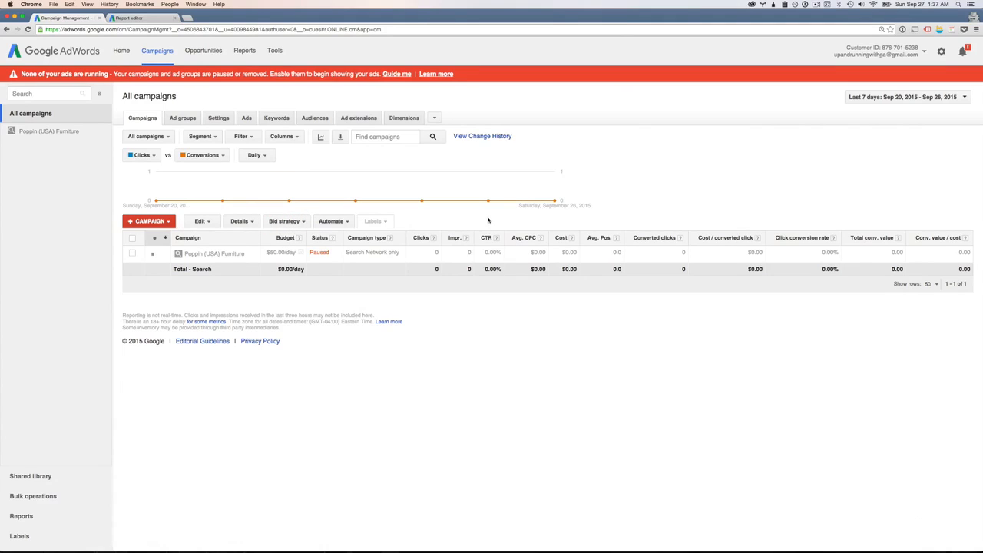
Inspect the daily data points along the Clicks and Conversions graph, and briefly hide and redisplay the graph
mouse_move(407, 202)
mouse_move(221, 200)
mouse_move(527, 194)
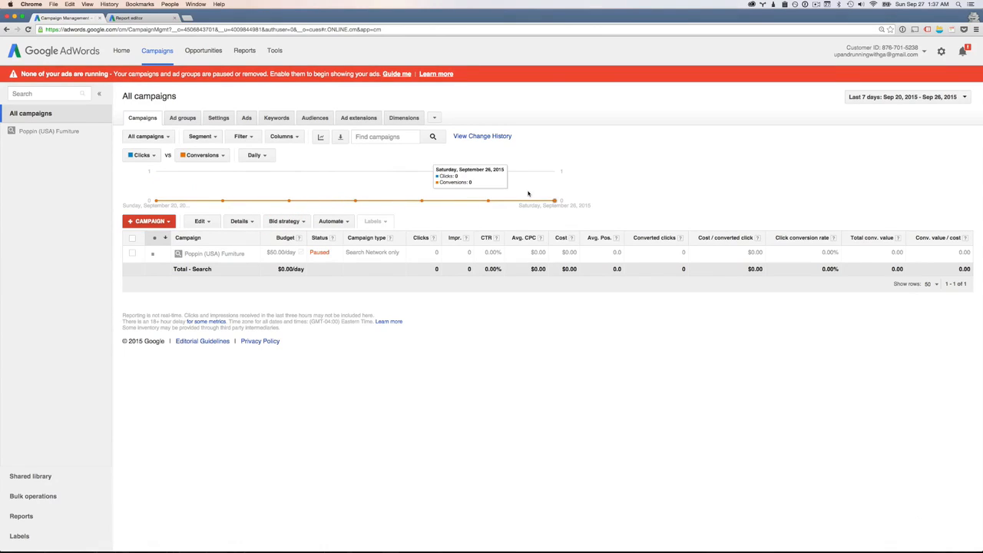
left_click(316, 138)
left_click(316, 138)
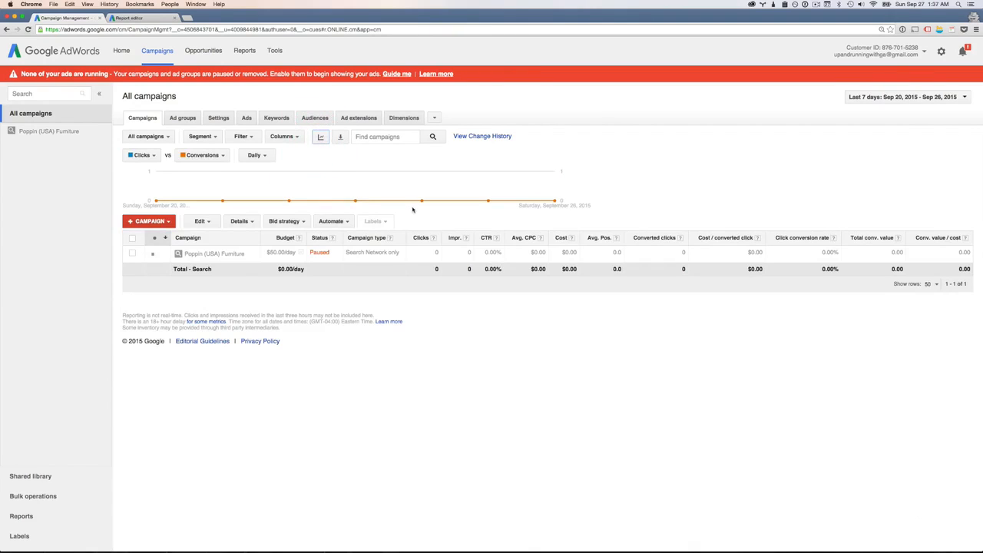
mouse_move(488, 200)
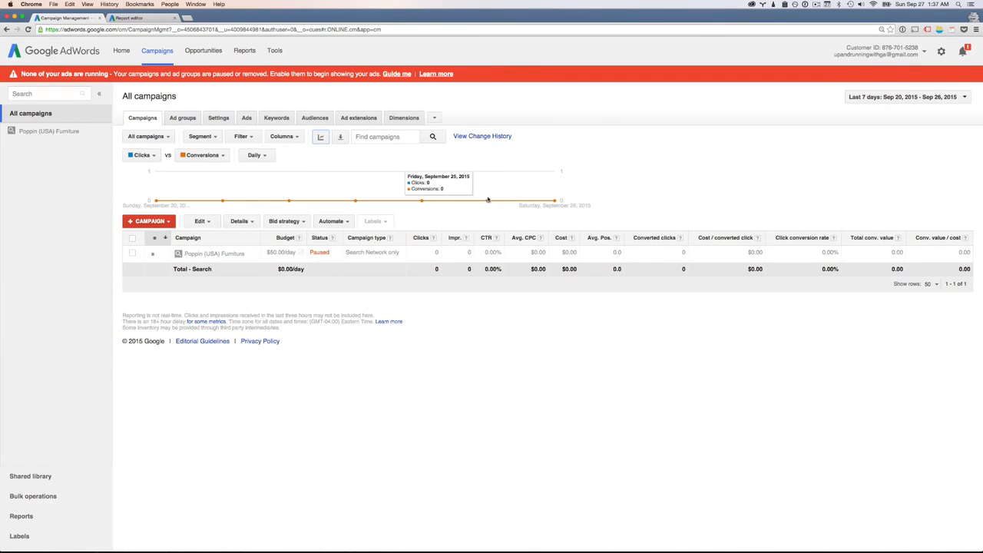
Keep the campaigns graph's interval at Daily and set its comparison metric to None
left_click(251, 156)
left_click(255, 167)
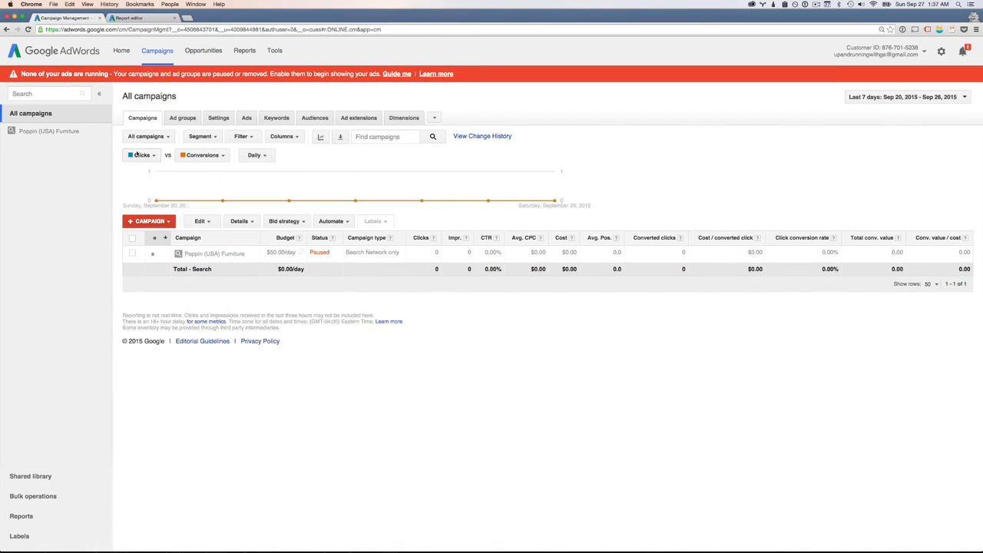
left_click(191, 156)
left_click(191, 168)
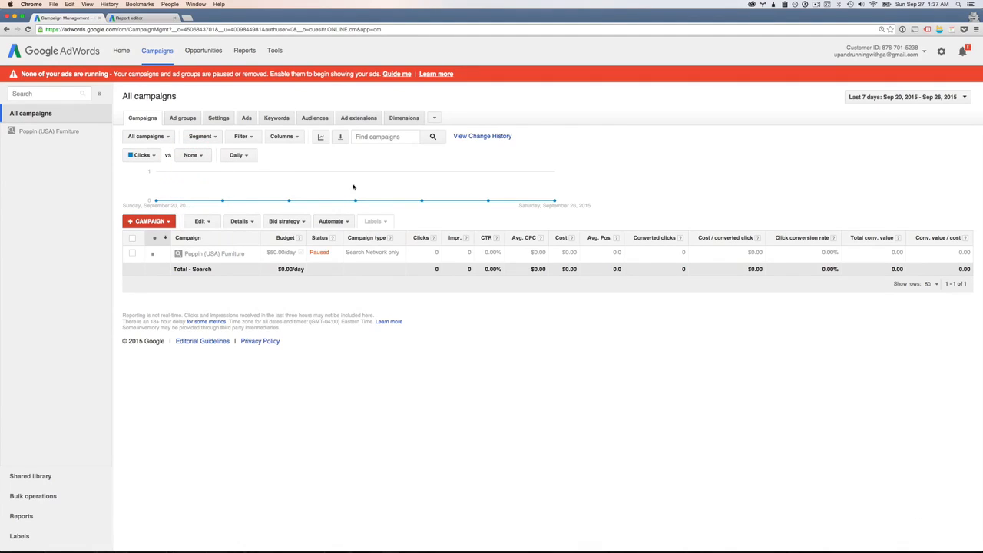
Look over the download and schedule options for the campaigns report and close them without downloading
left_click(341, 137)
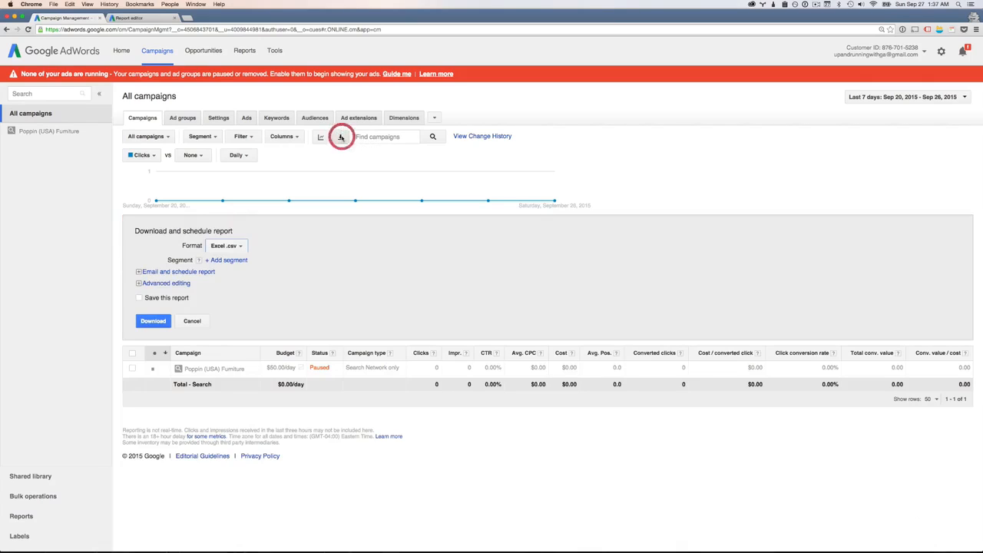
left_click_drag(150, 235, 184, 324)
left_click(297, 301)
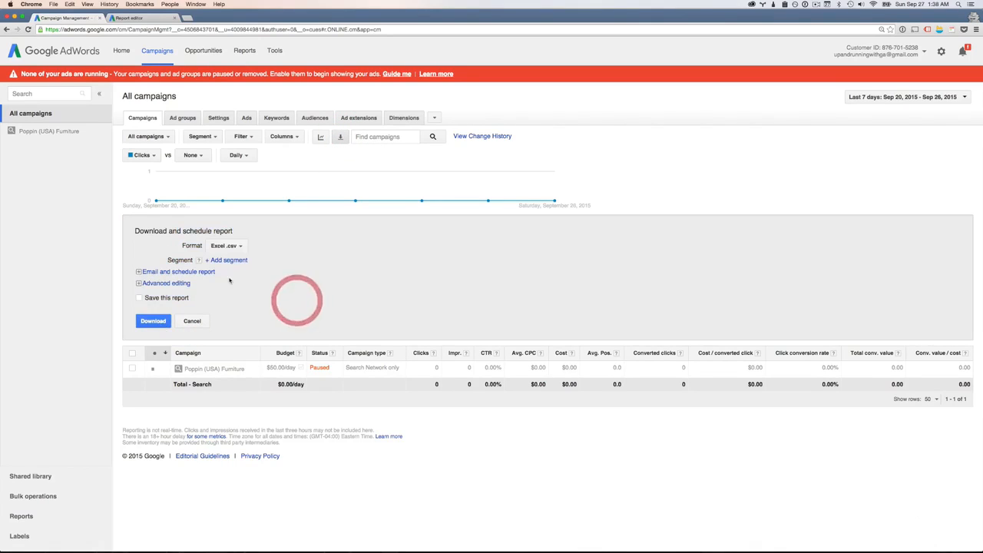
left_click(199, 323)
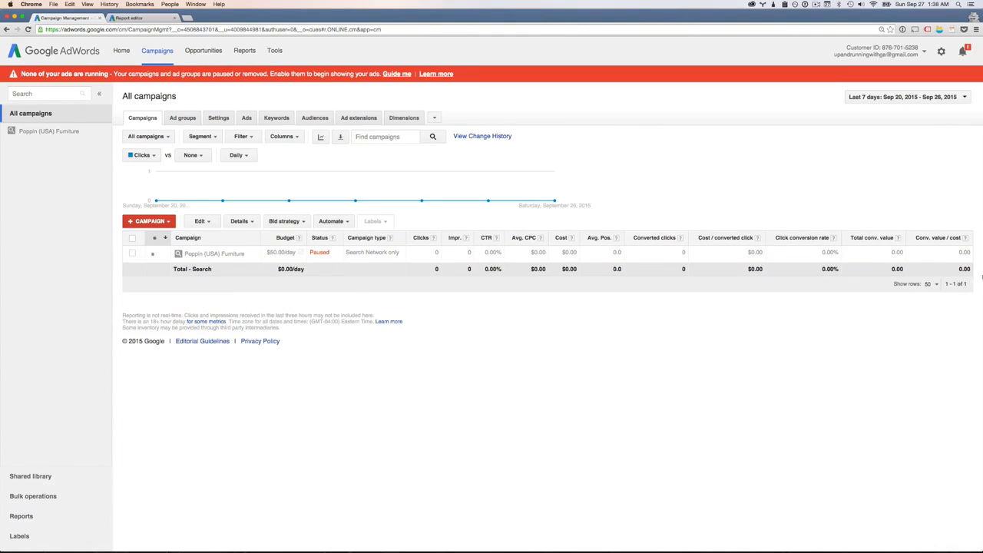
Open the keywords table and search it for "modern"
left_click(368, 137)
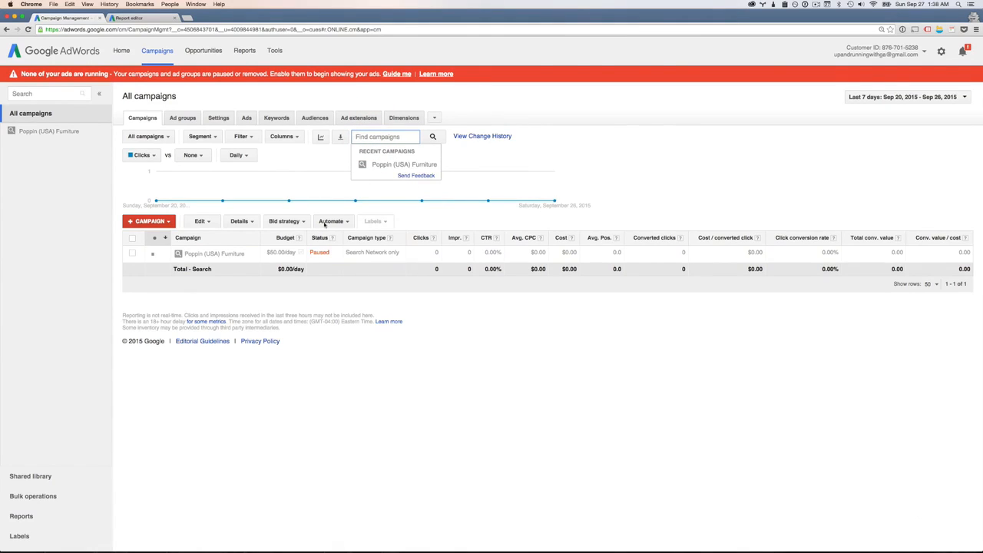
left_click(270, 119)
left_click(411, 136)
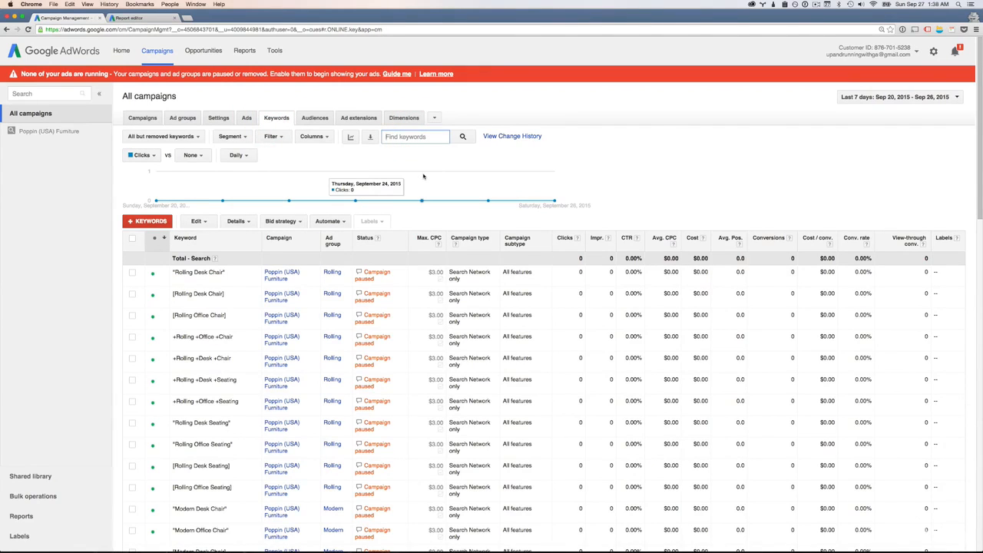
type("moder")
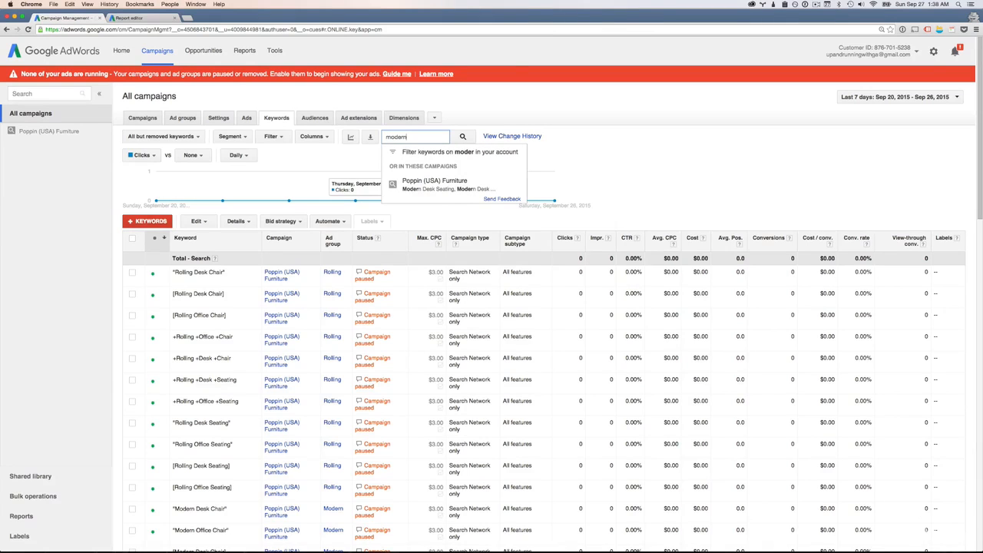
type("n")
key("Return")
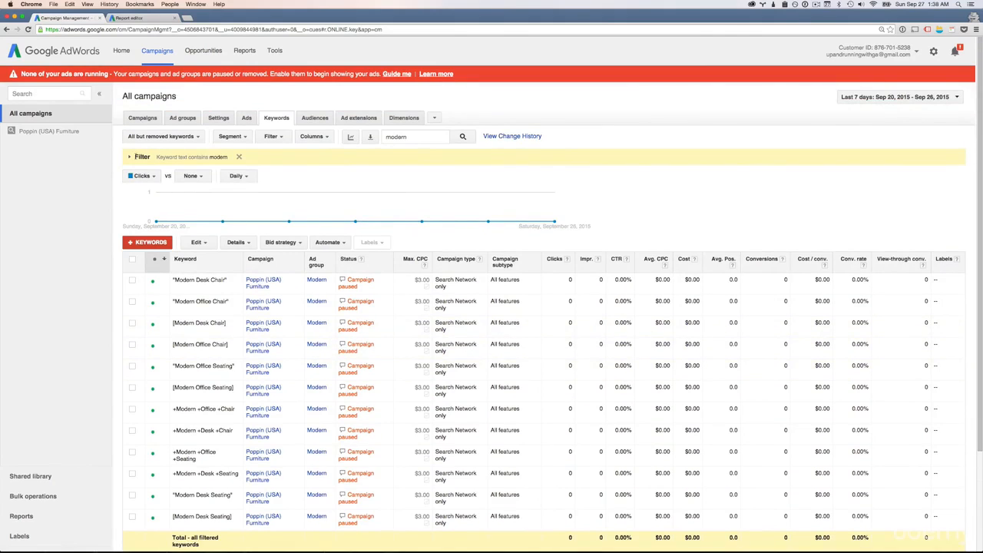
Add the condition Qual. score >= 5 to the keyword text filter, apply it, and clear the whole filter
left_click(128, 158)
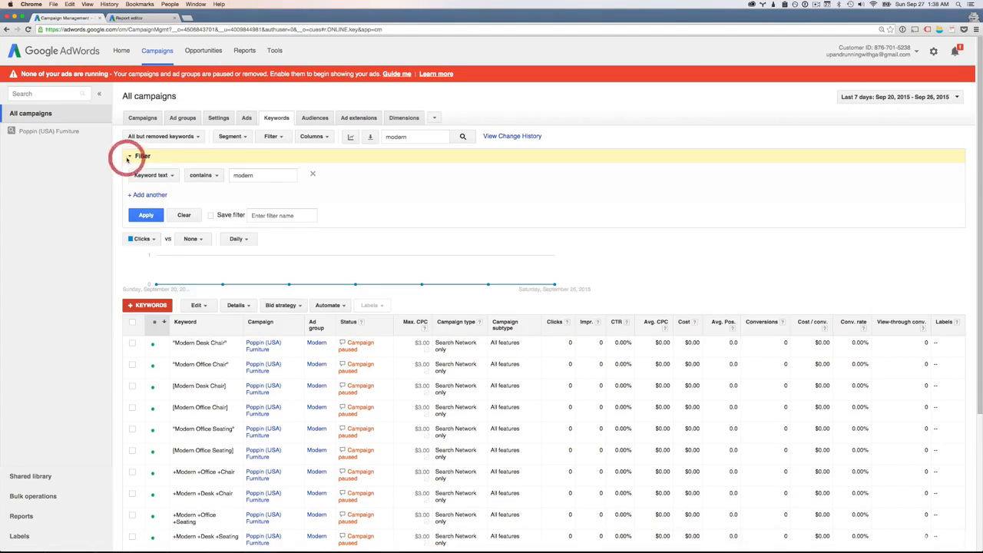
left_click(150, 195)
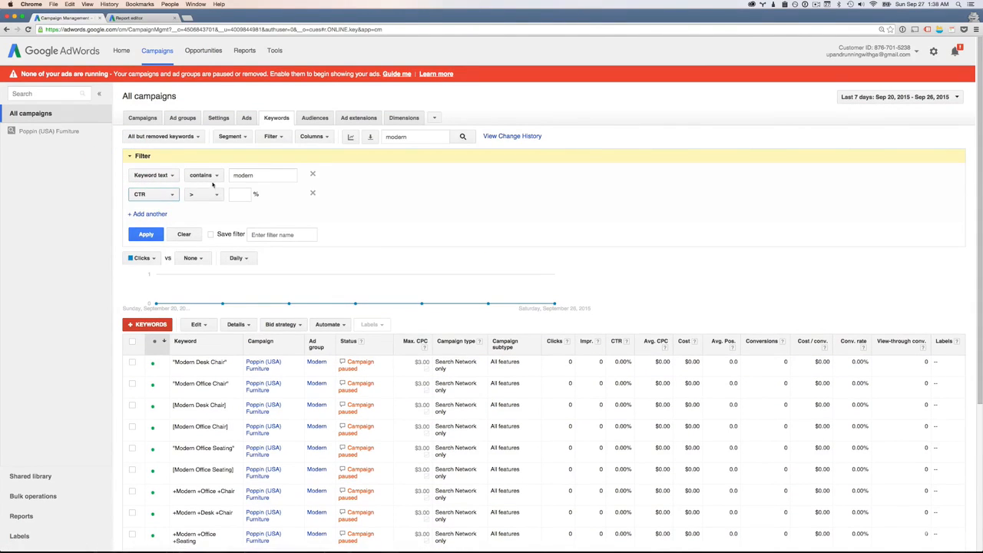
left_click(168, 195)
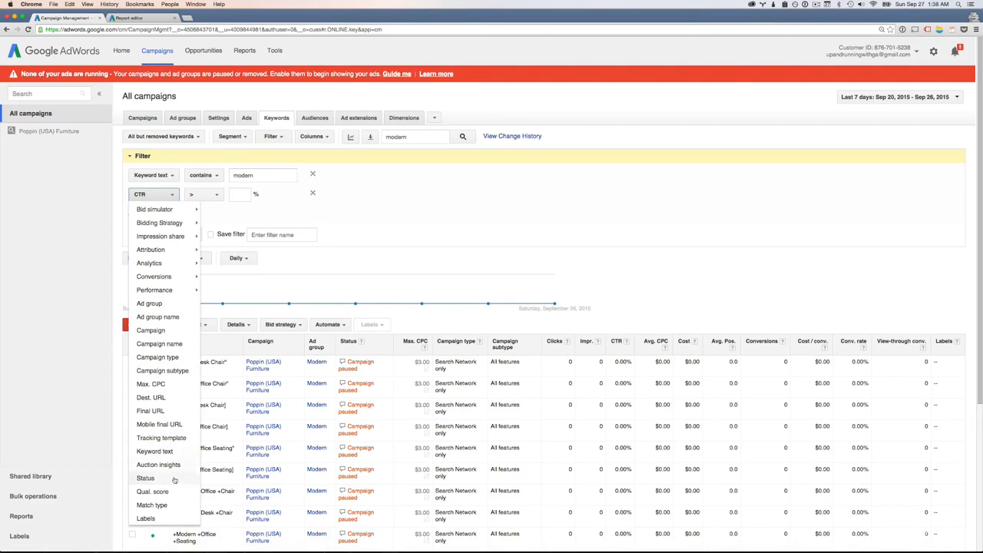
left_click(170, 492)
left_click(196, 194)
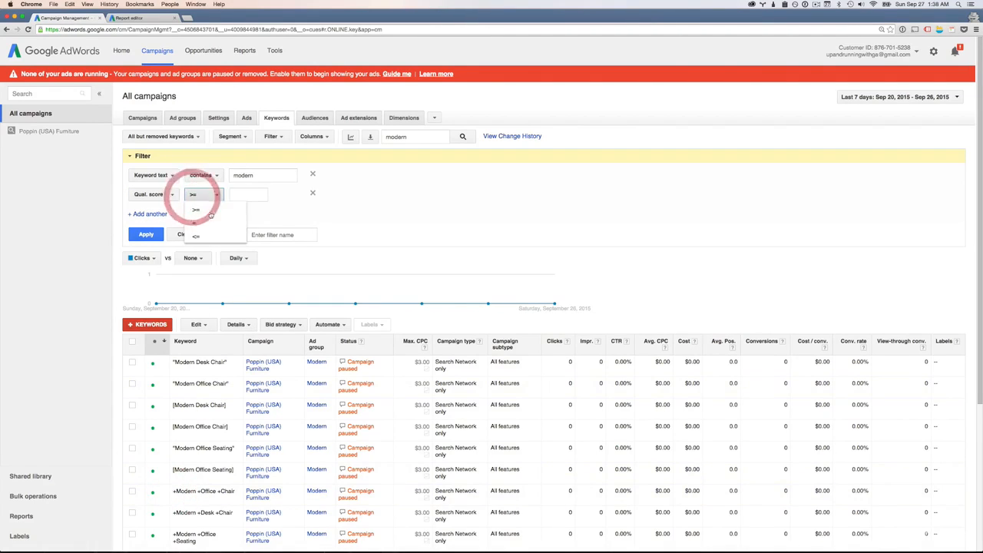
left_click(238, 196)
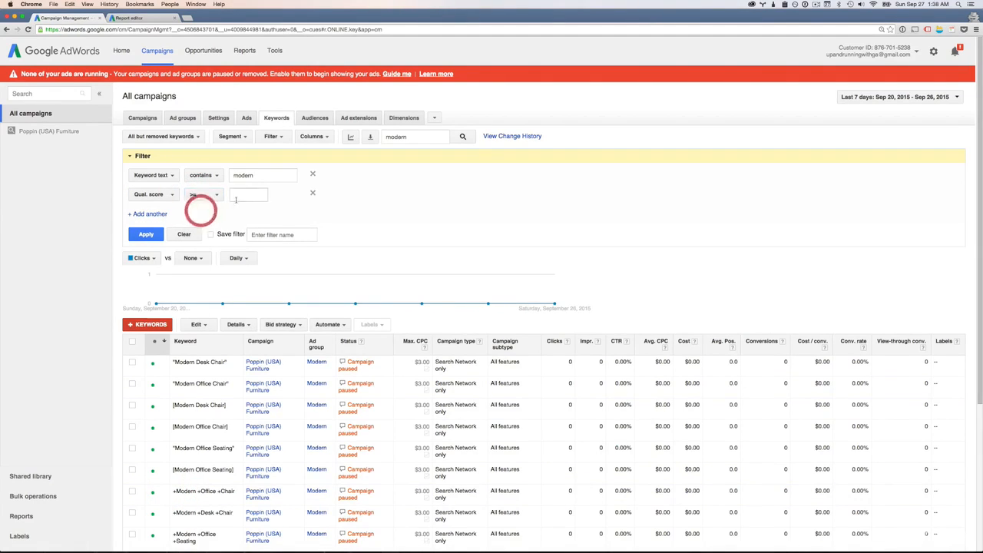
type("5")
left_click(146, 235)
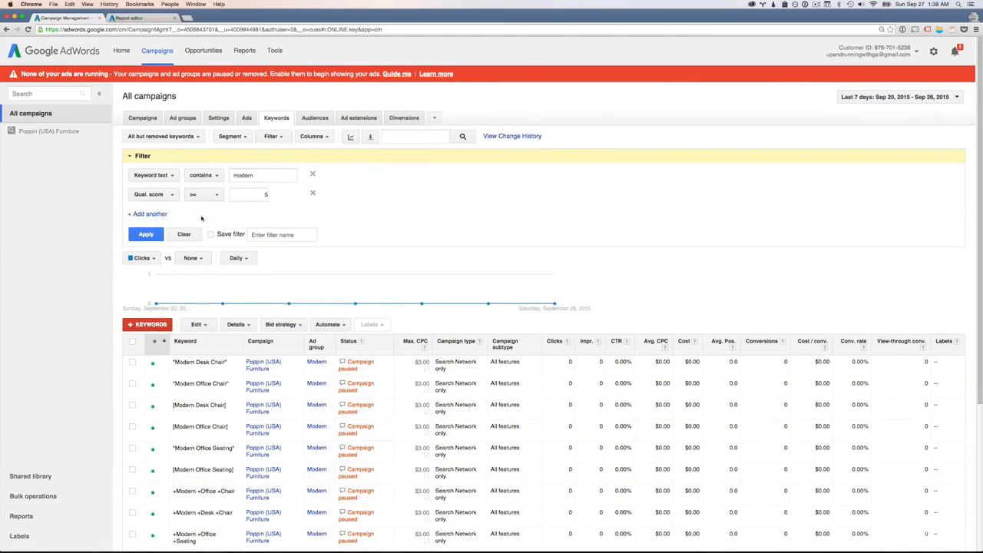
left_click(184, 234)
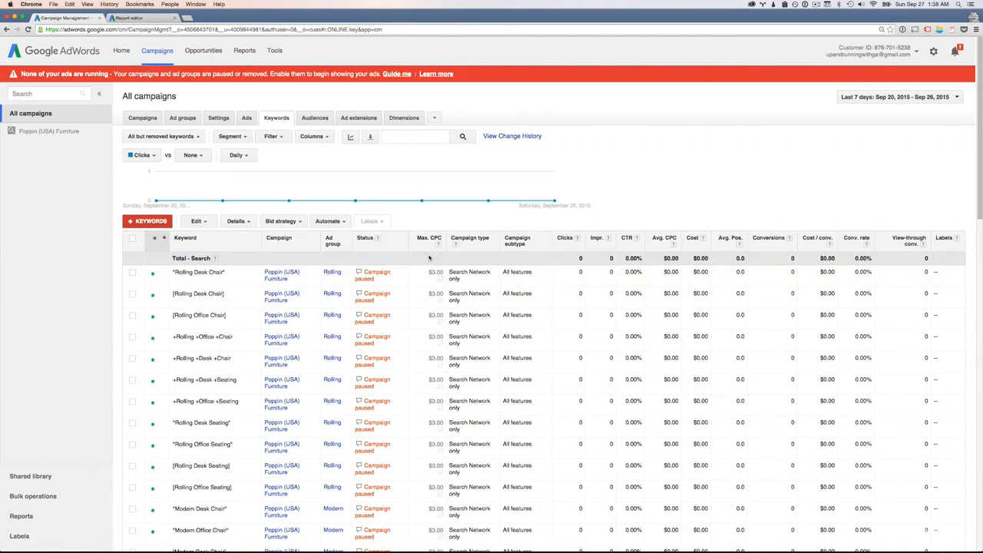
left_click(400, 136)
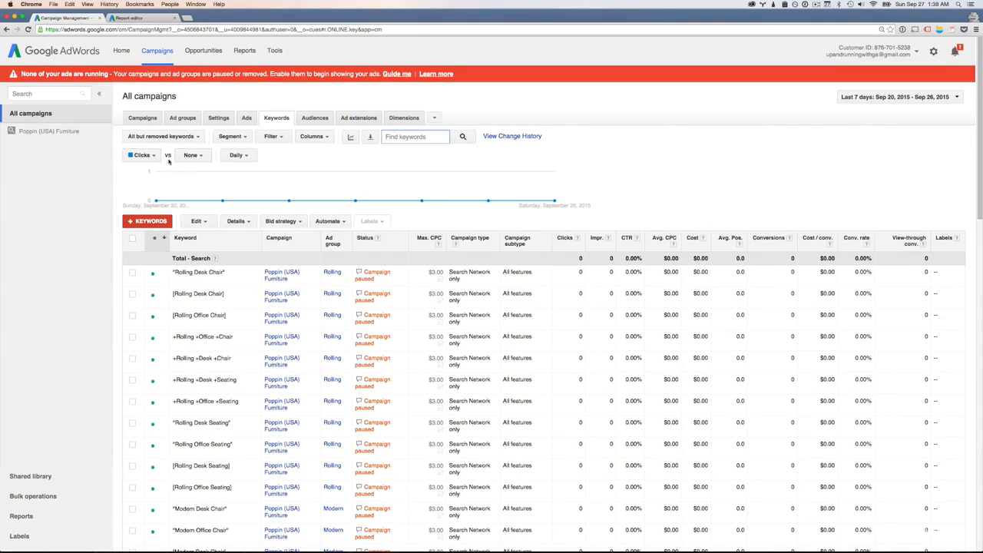
Look over the comparison metrics and the time intervals offered for the keywords graph, leaving them at None and Daily
left_click(194, 157)
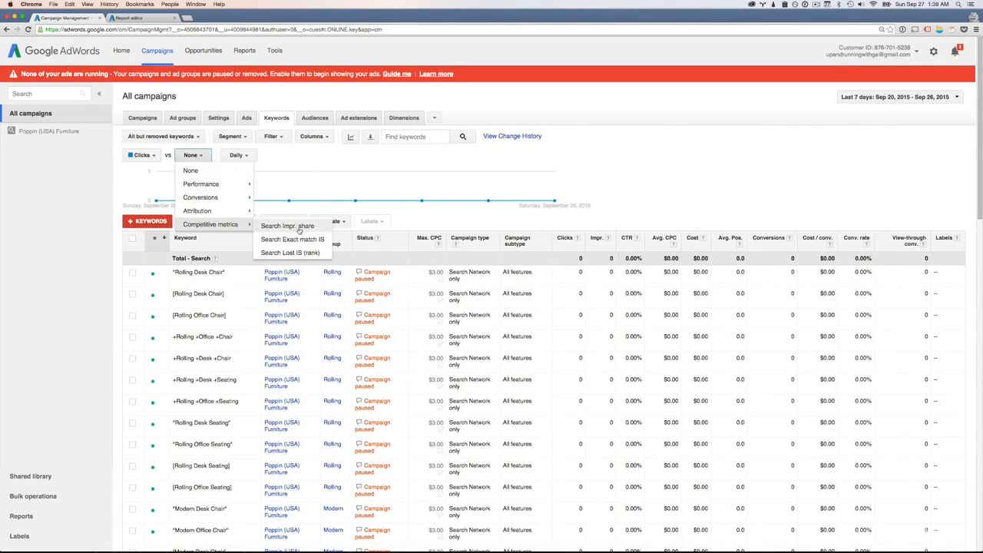
mouse_move(216, 189)
left_click(323, 165)
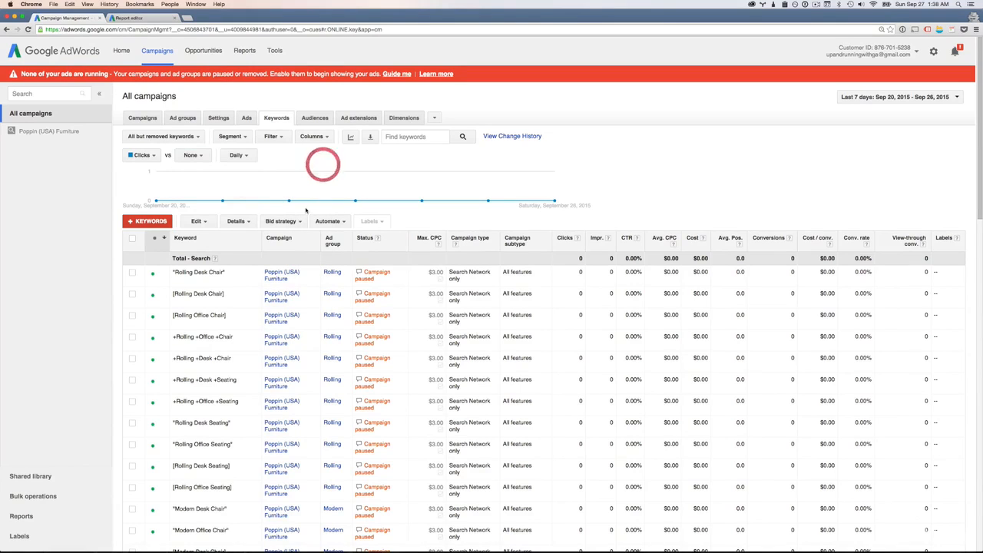
left_click(234, 156)
left_click(284, 150)
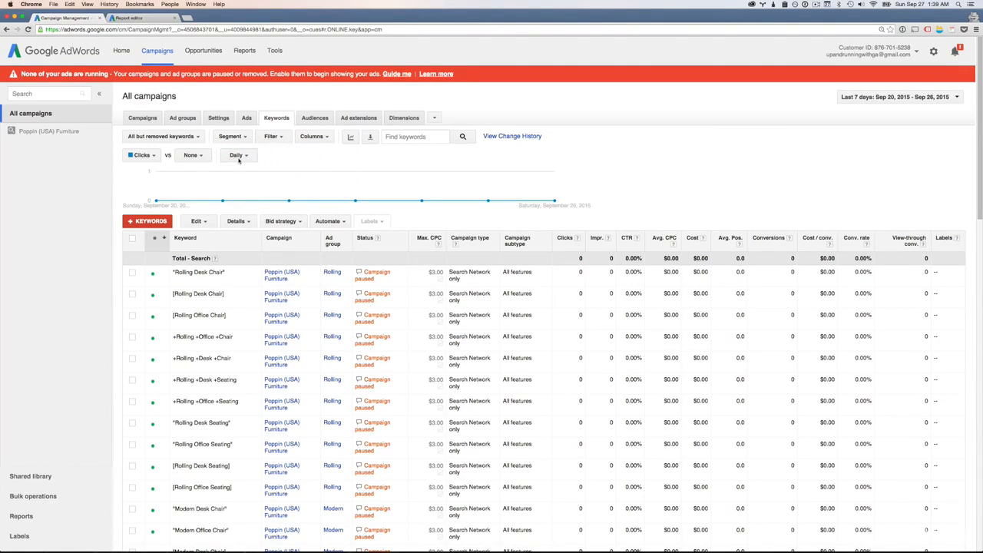
left_click(238, 157)
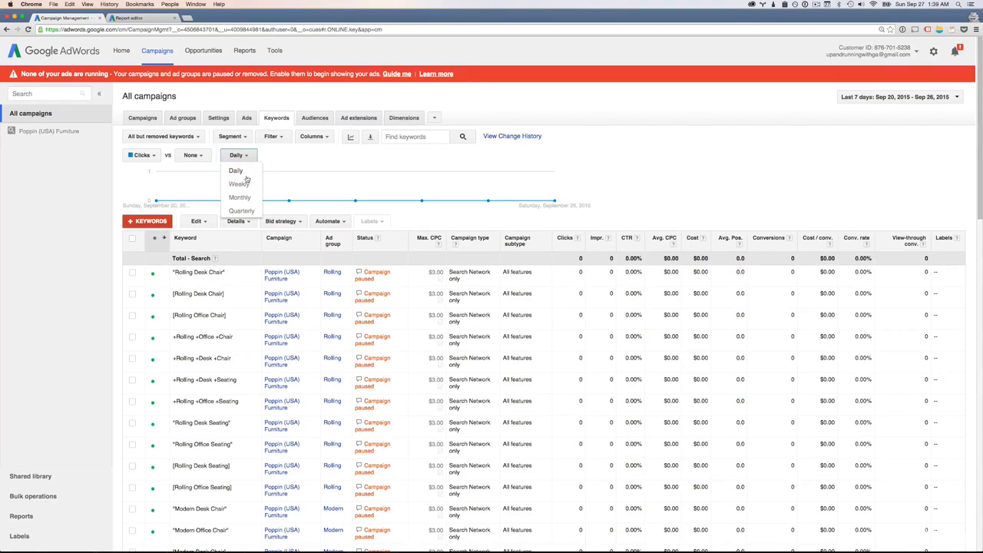
left_click(331, 183)
left_click(628, 198)
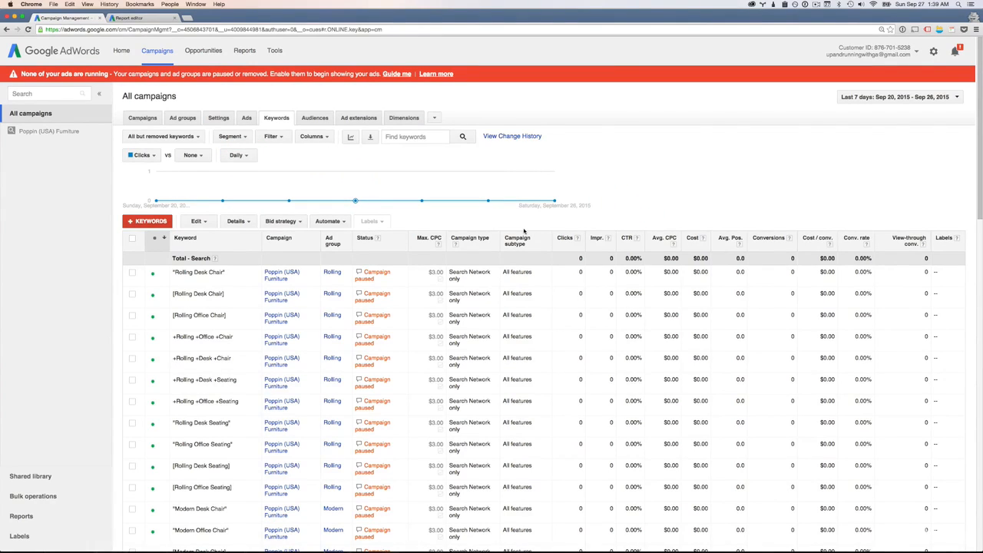
Set the report's date range to the custom period from 7/1/15 to 9/26/15
left_click(891, 100)
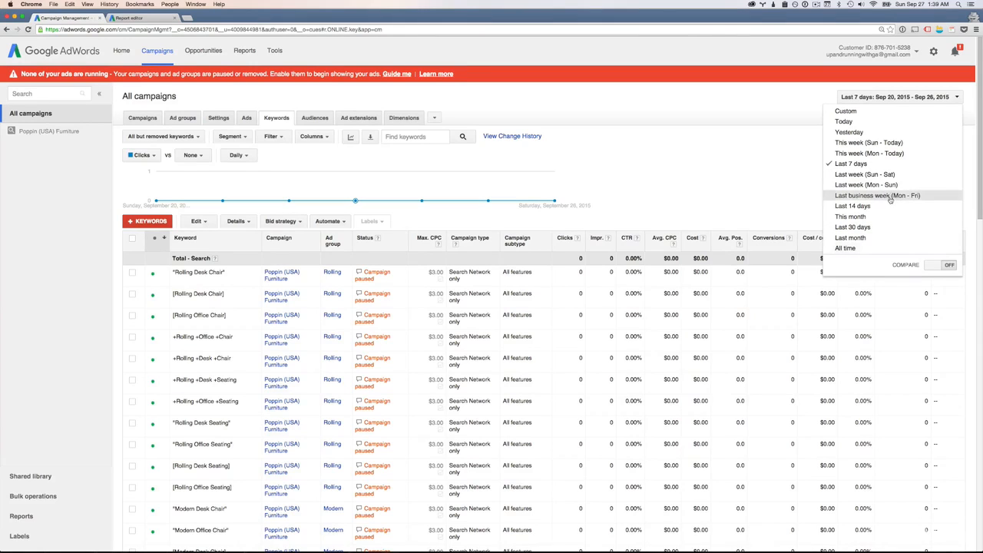
left_click(885, 113)
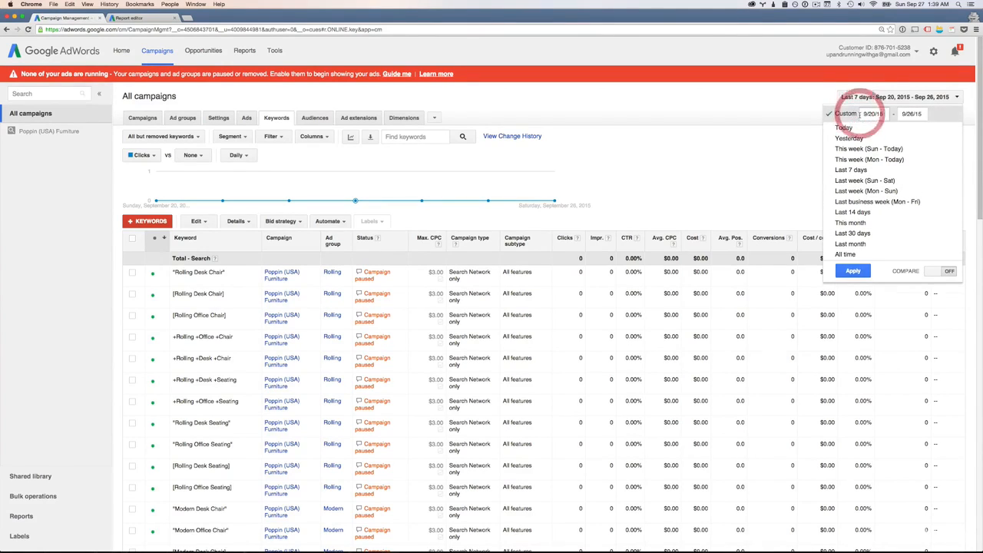
left_click(873, 112)
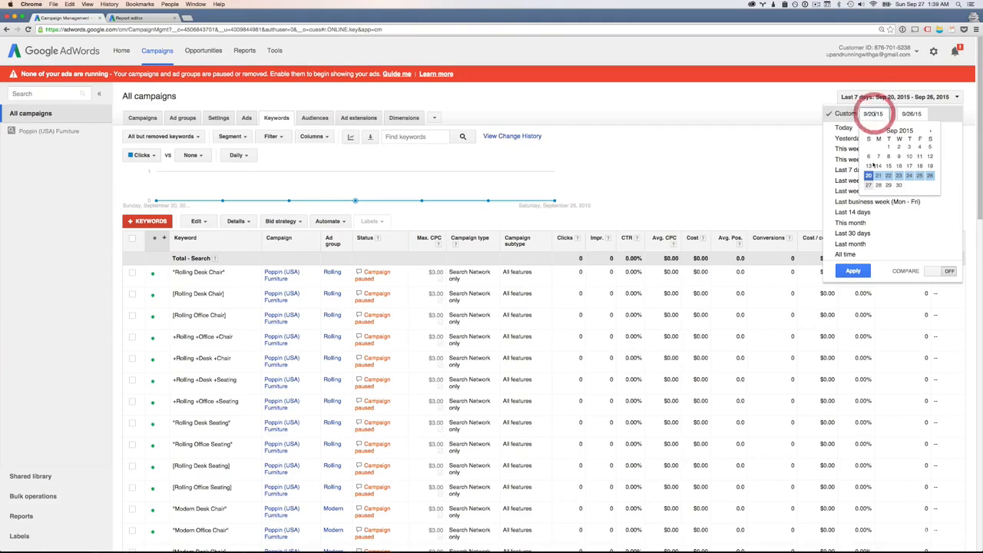
left_click(868, 132)
left_click(868, 132)
left_click(899, 146)
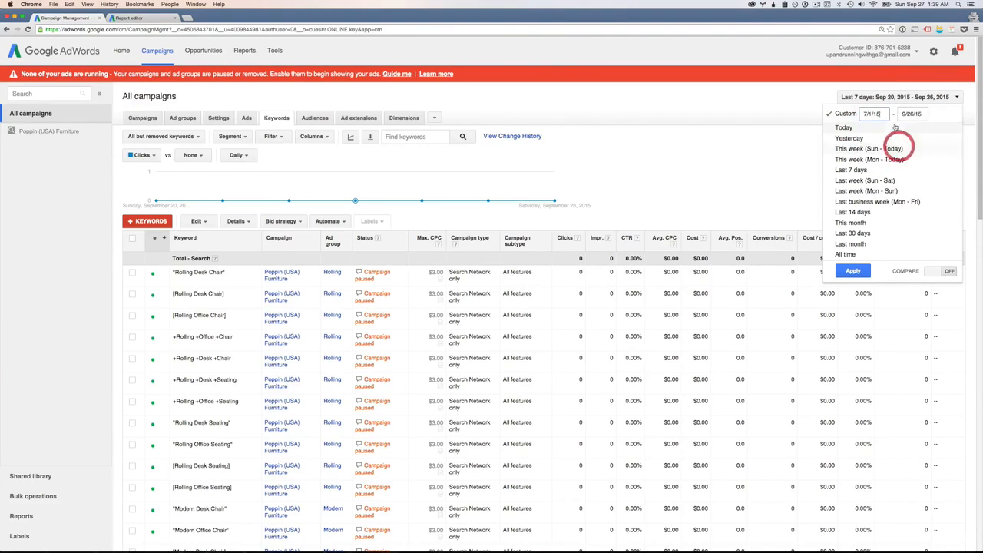
left_click(852, 271)
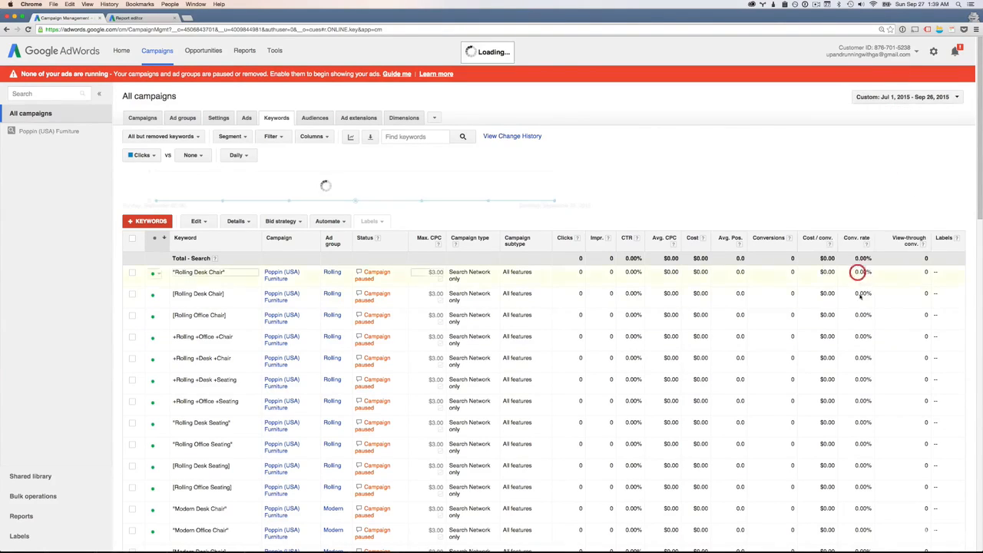
Compare the report's date range with the previous period and expand the comparison columns under Clicks and Impr
left_click(894, 98)
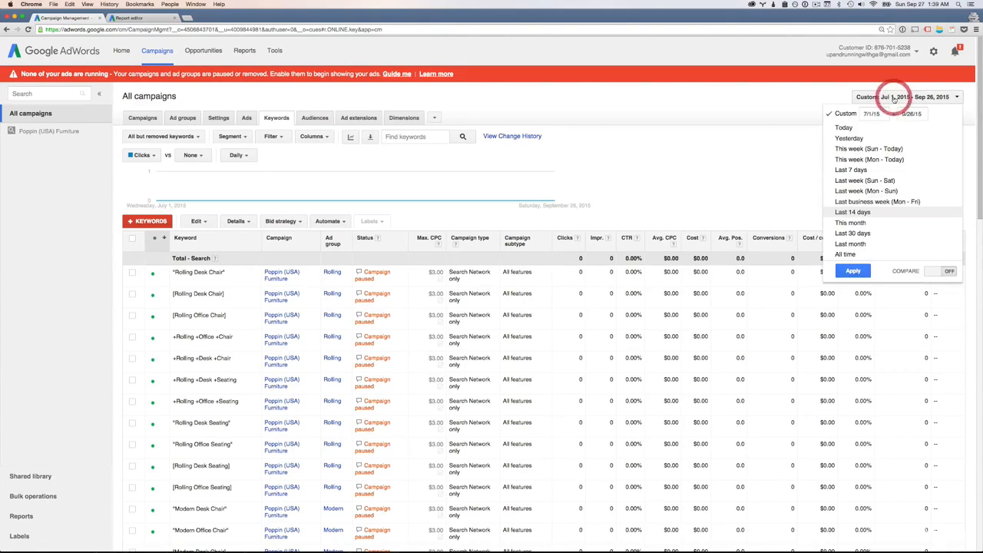
left_click(935, 274)
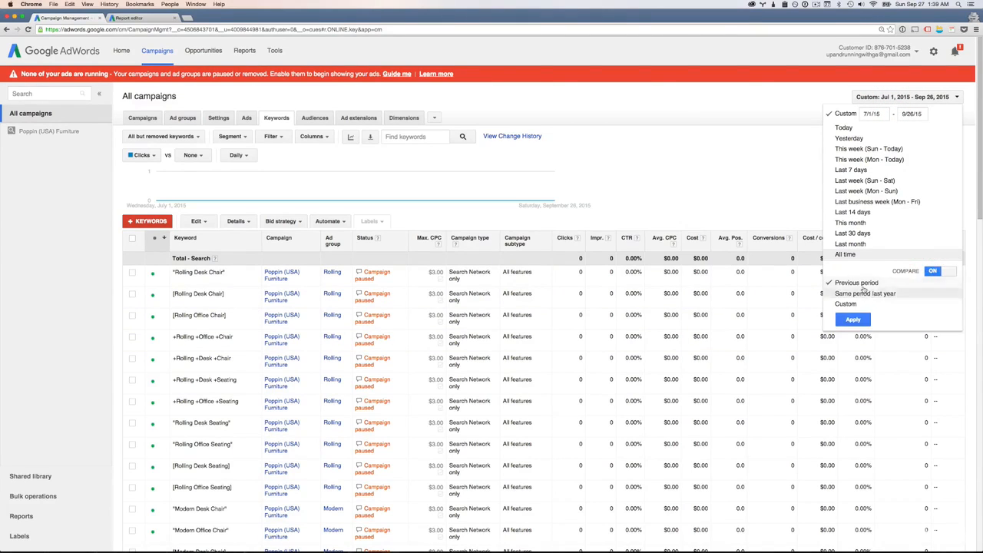
left_click(869, 294)
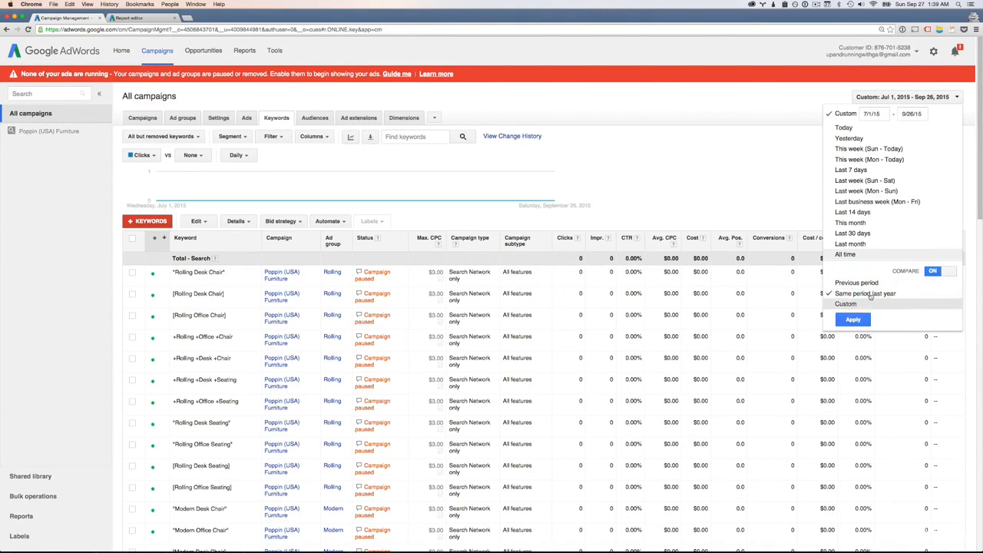
left_click(845, 283)
left_click(854, 320)
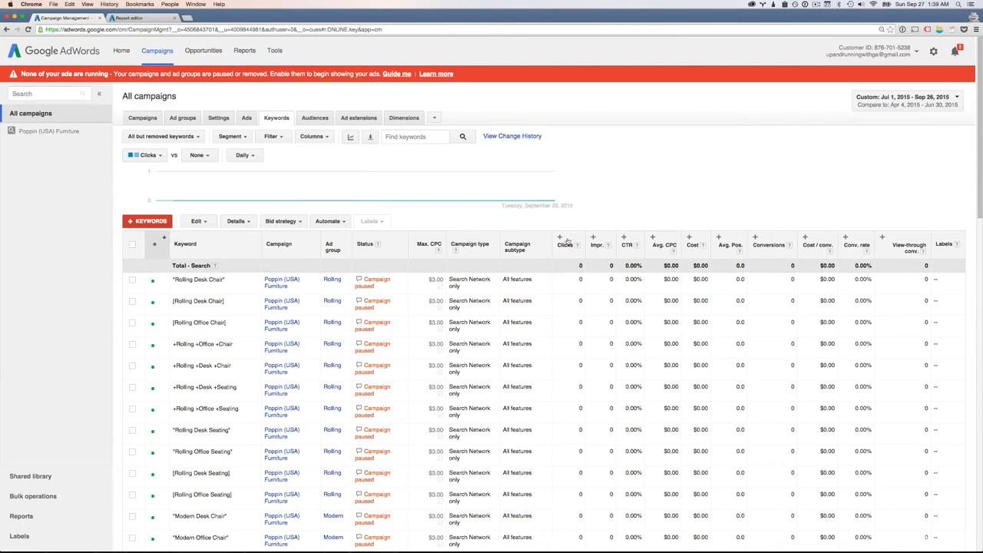
left_click(563, 241)
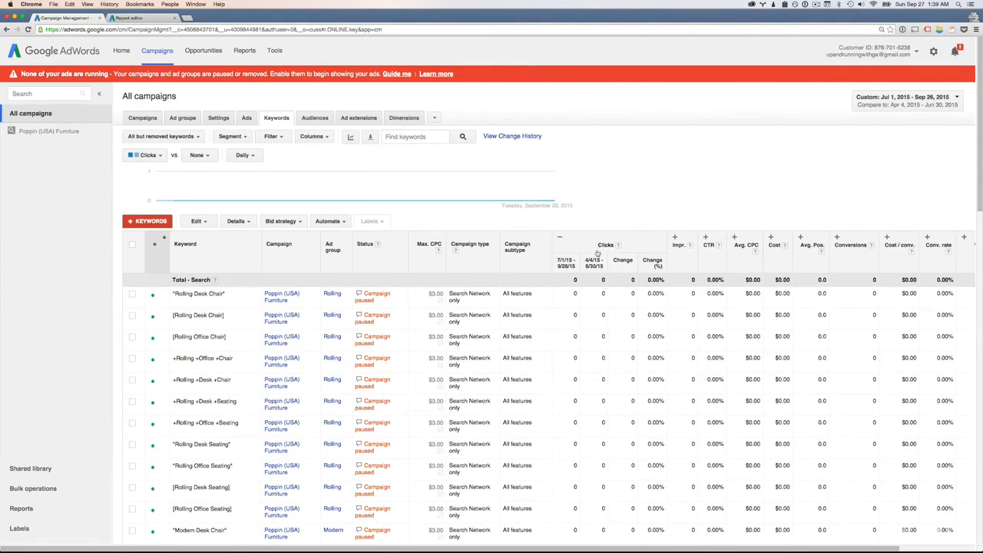
left_click(674, 238)
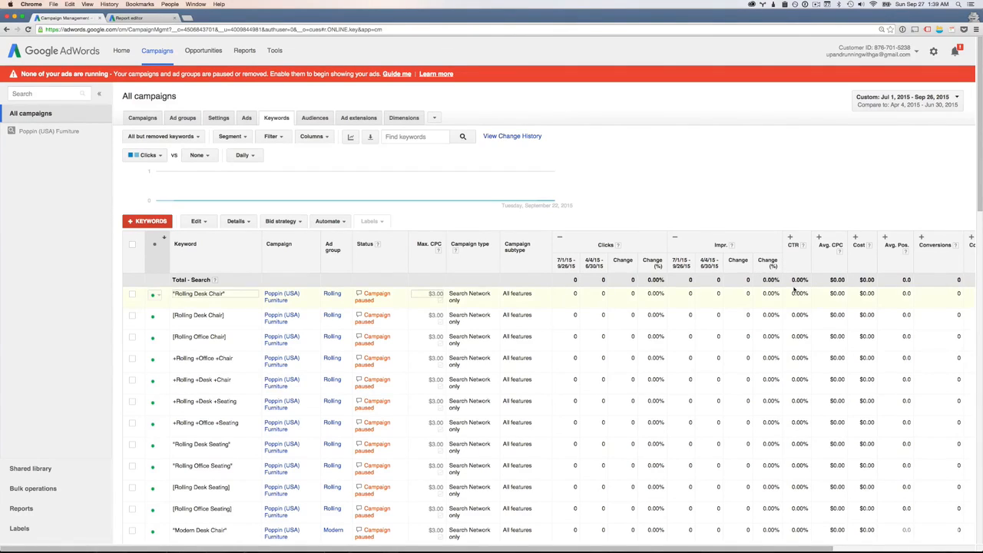
Turn off the period comparison for the keywords report and apply the date range
left_click(917, 105)
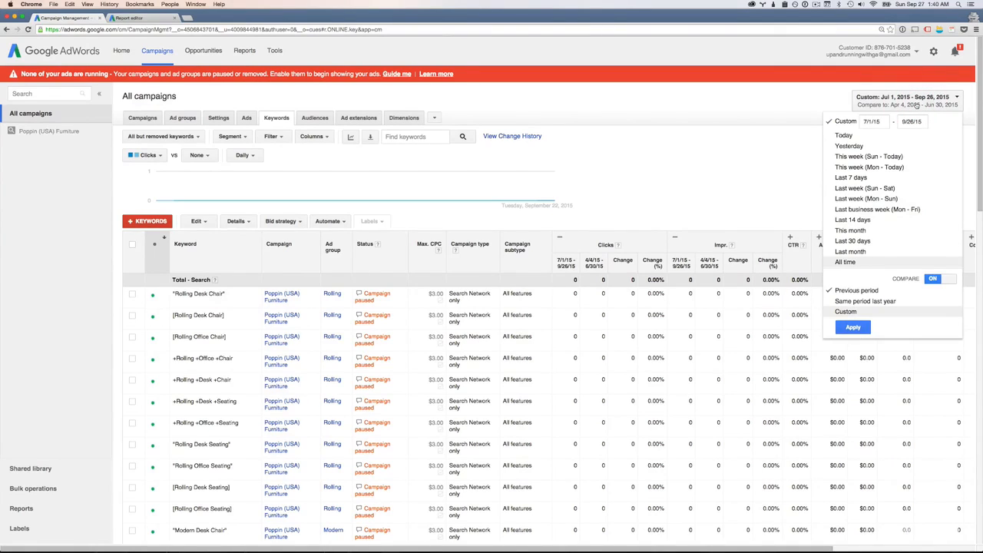
left_click(944, 279)
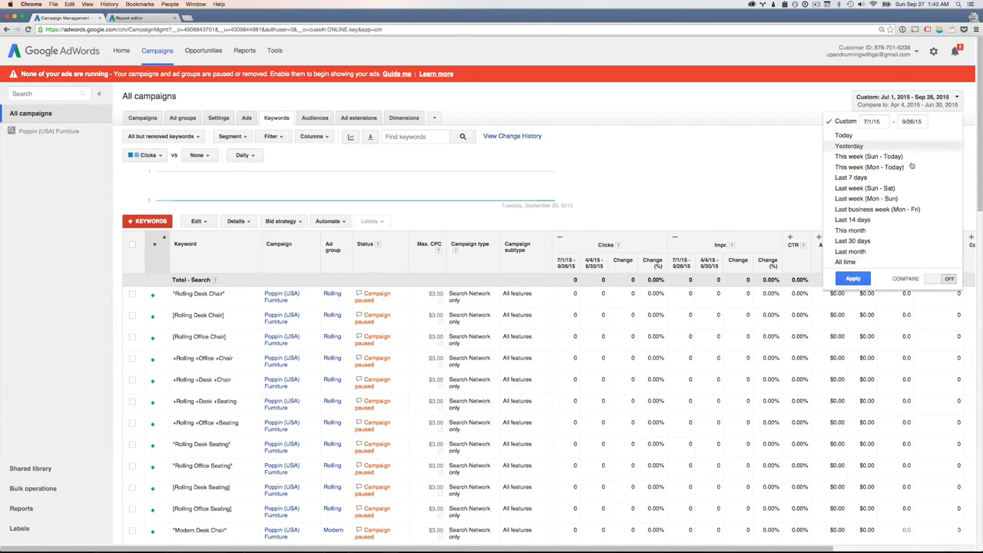
left_click(853, 279)
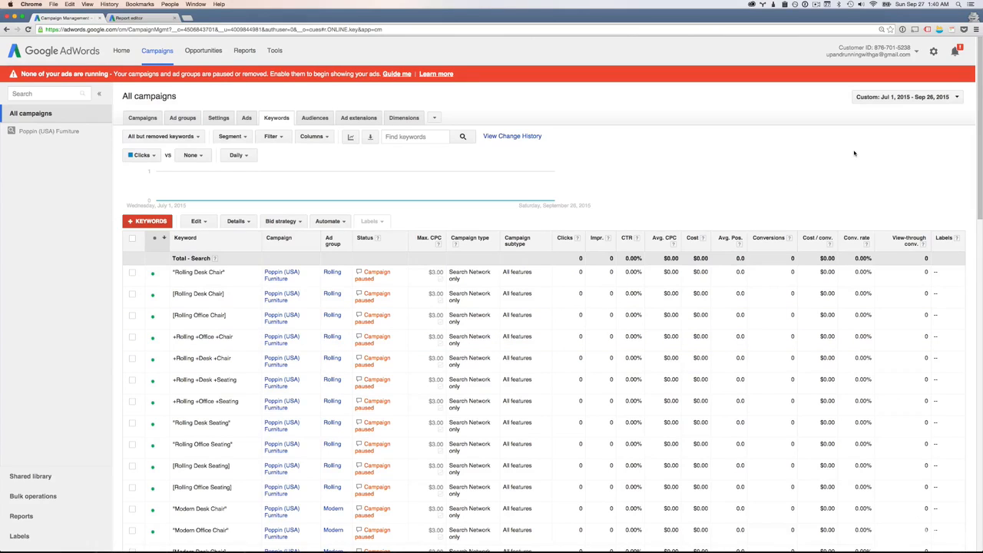
Look through the campaigns, ad groups and ads reports, ending on the keywords report
scroll(335, 274, "down", 1)
scroll(238, 243, "up", 1)
left_click(145, 119)
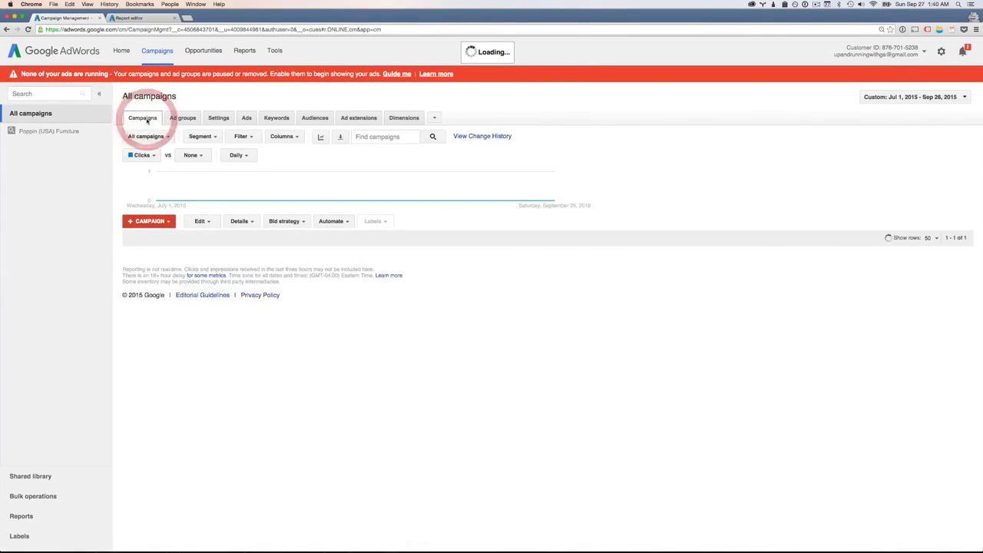
left_click(183, 119)
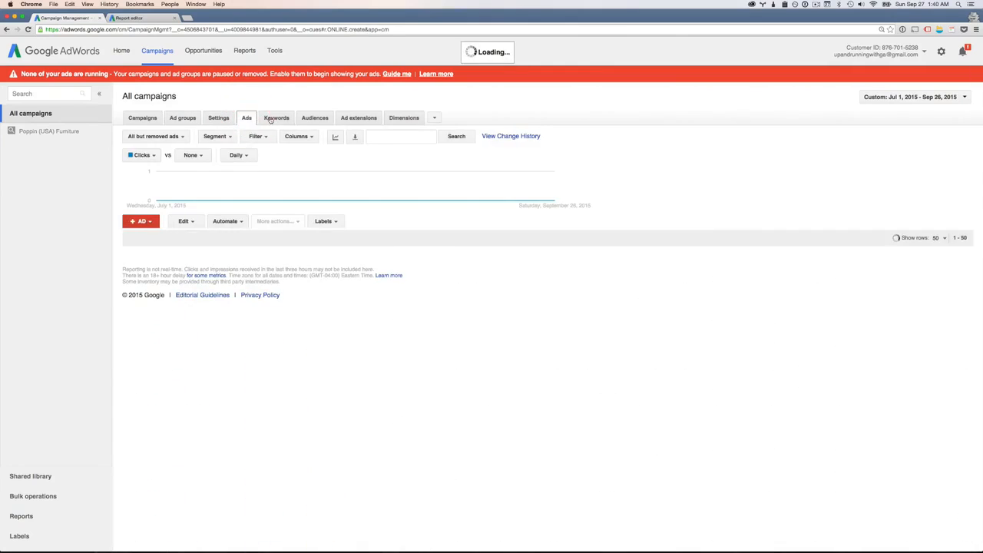
left_click(275, 120)
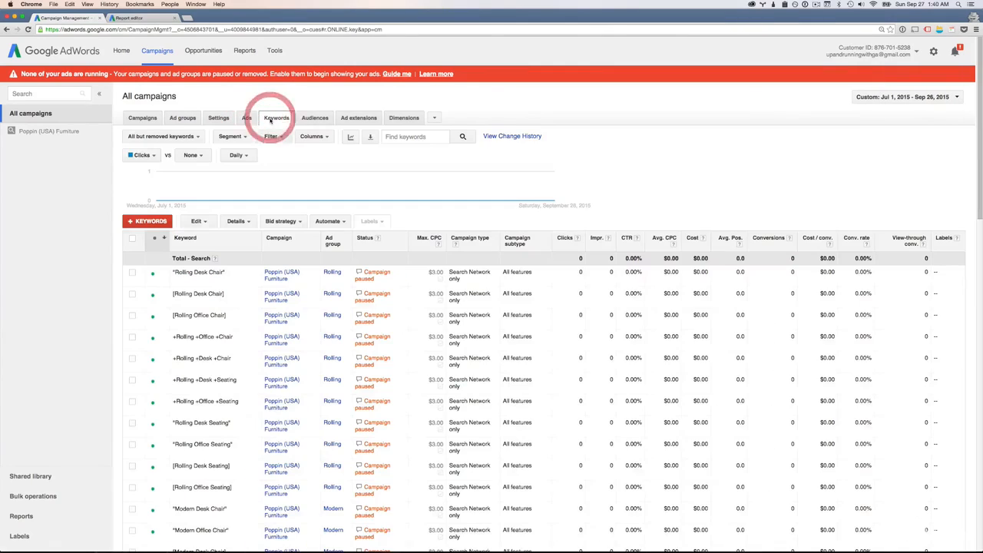
Examine the bulk edit actions offered for keywords, such as changing bids, match types and URLs, without applying any
left_click(203, 223)
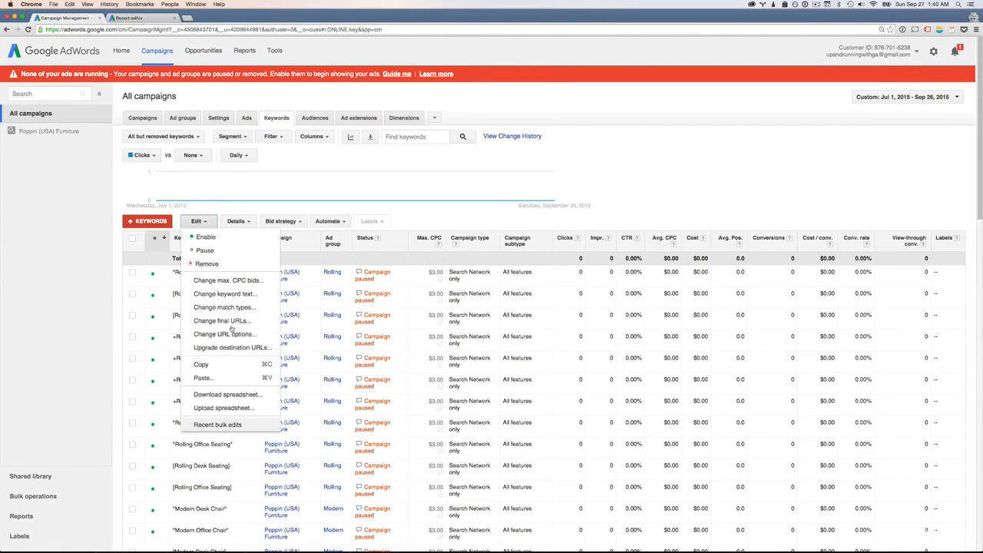
left_click(84, 283)
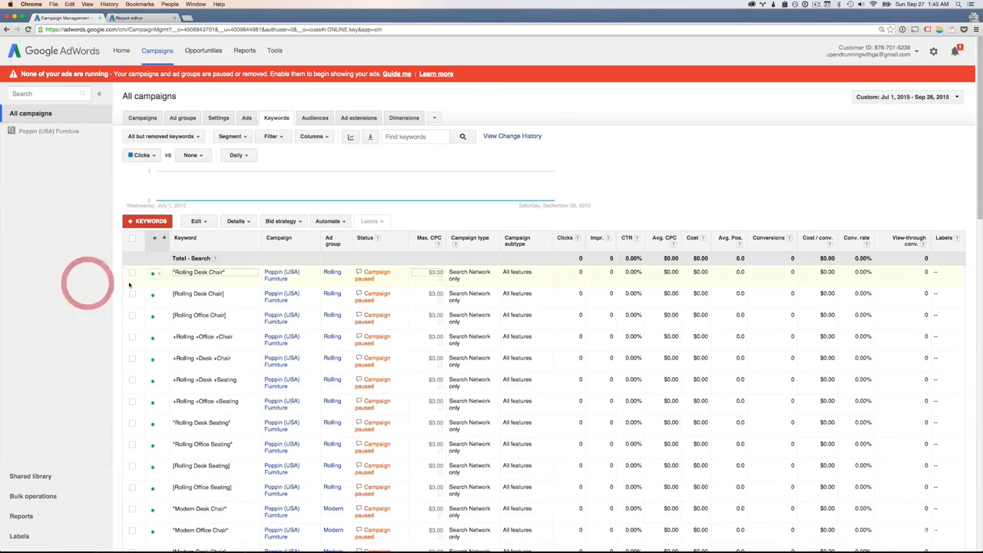
left_click(195, 220)
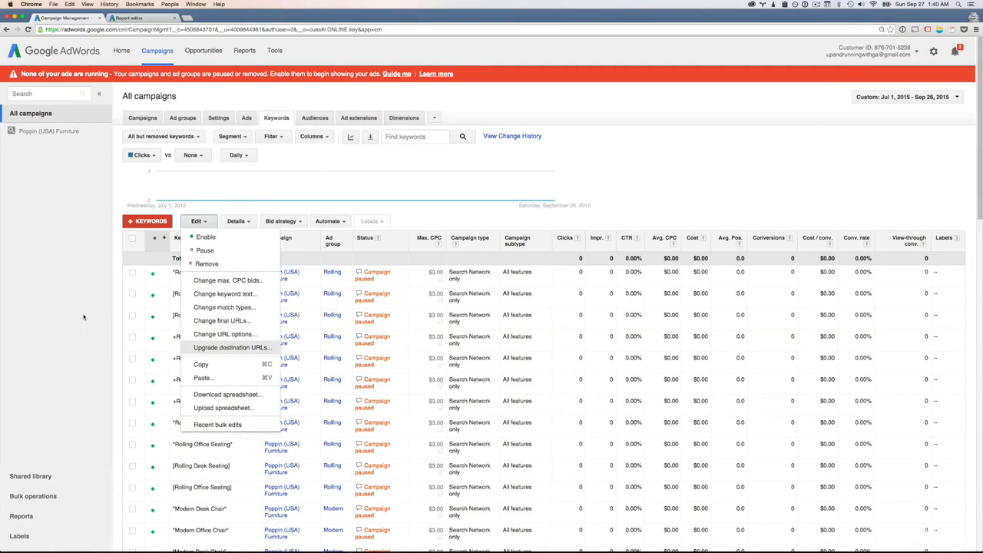
left_click(68, 310)
Select the keywords [Rolling Office Chair] and +Rolling +Office +Chair and review the edit actions for them, applying none
left_click(132, 315)
left_click(132, 337)
left_click(195, 221)
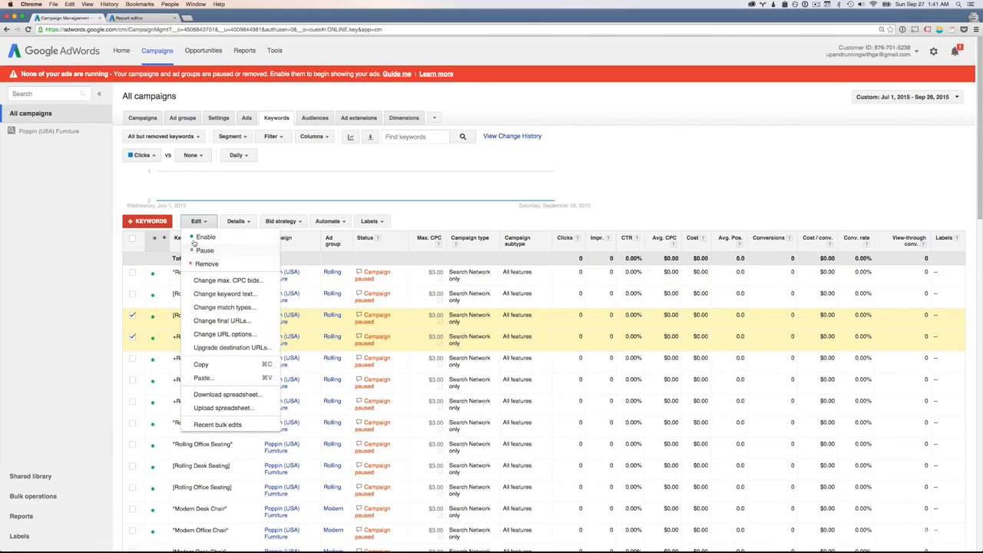
left_click(93, 301)
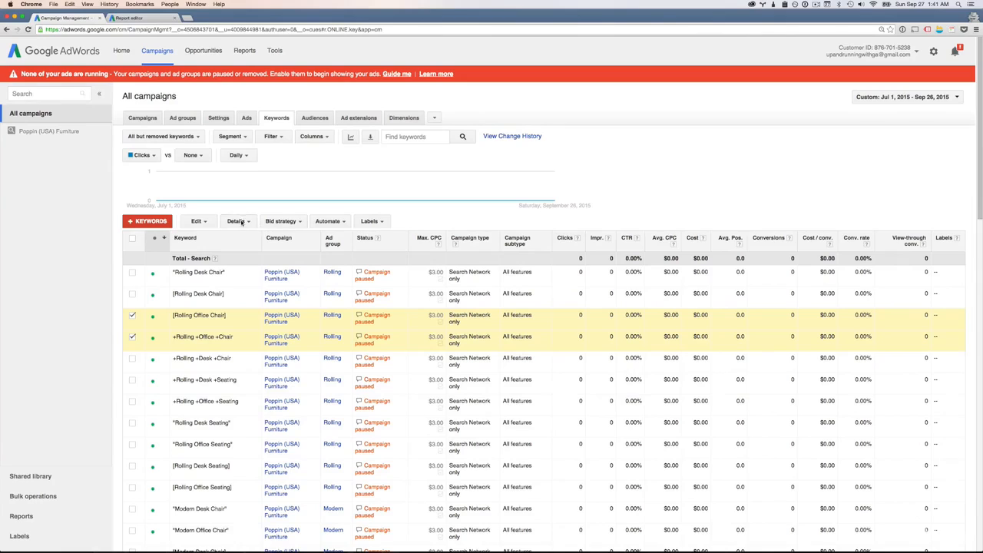
Review the search terms, auction insights and keyword diagnosis options, and deselect both rolling office chair keywords
left_click(240, 222)
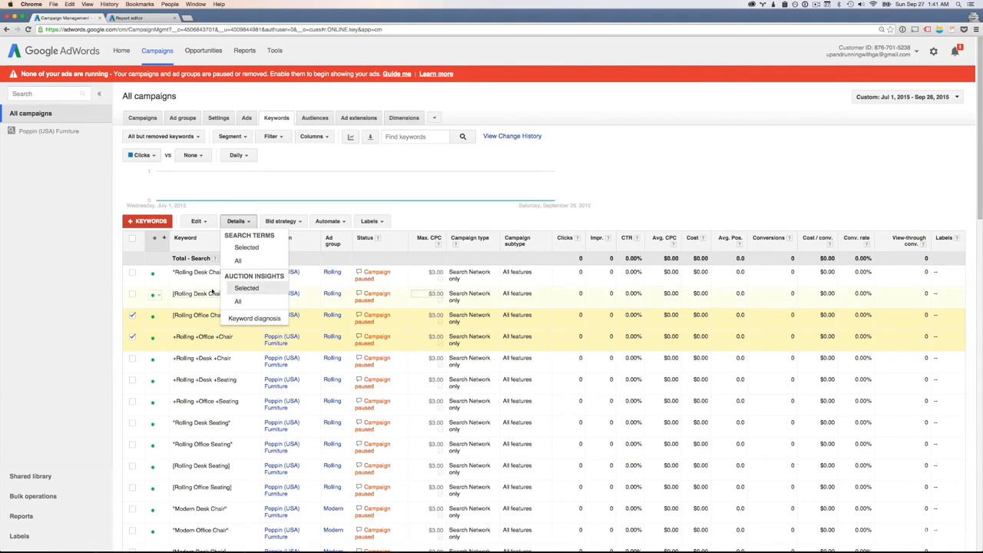
left_click(132, 315)
left_click(132, 339)
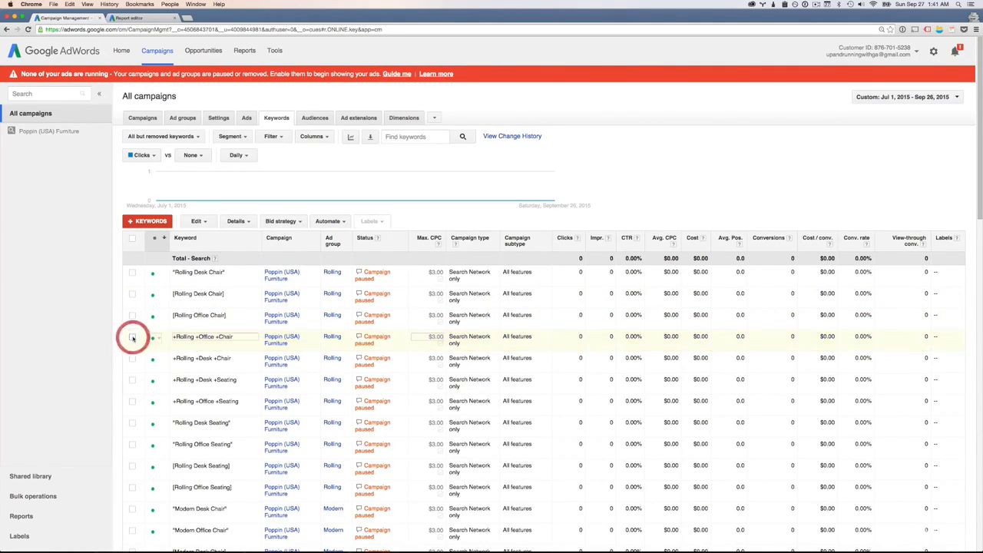
Examine the bid strategy options and the automated rules available for keywords, without applying any
left_click(290, 222)
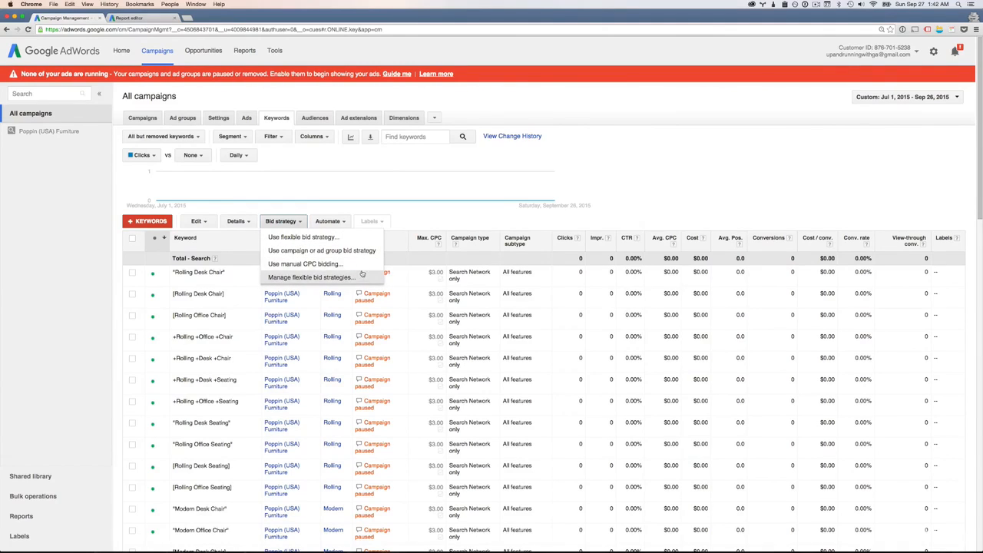
left_click(406, 224)
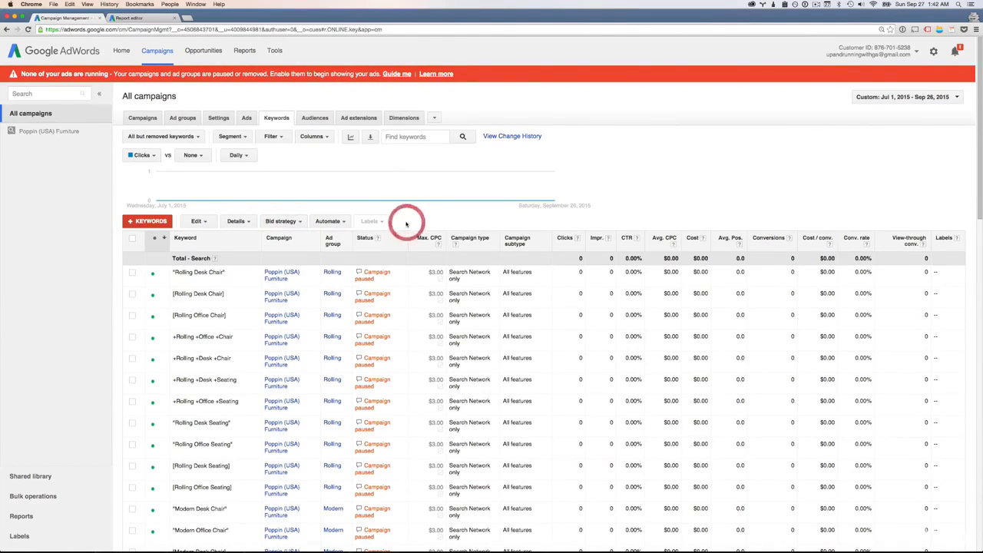
left_click(335, 222)
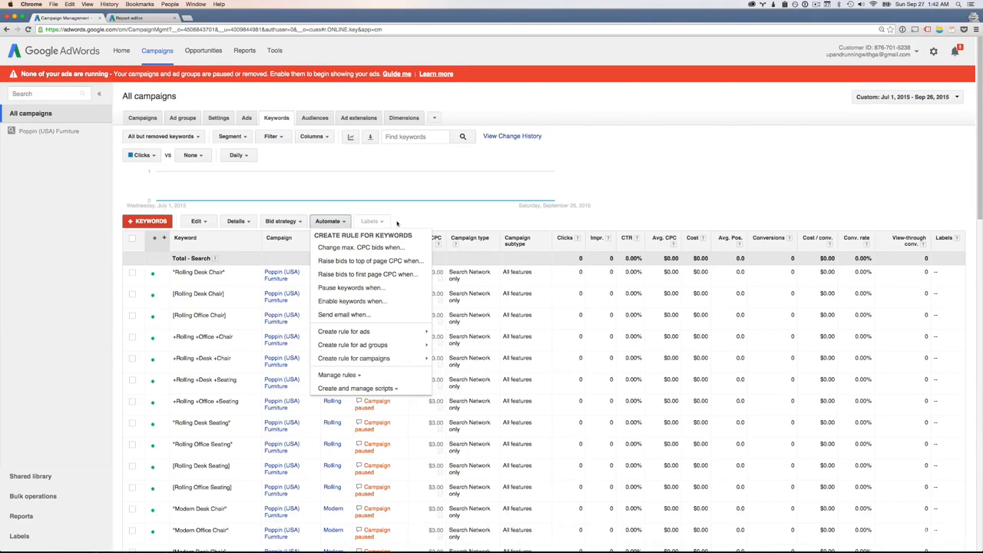
left_click(440, 215)
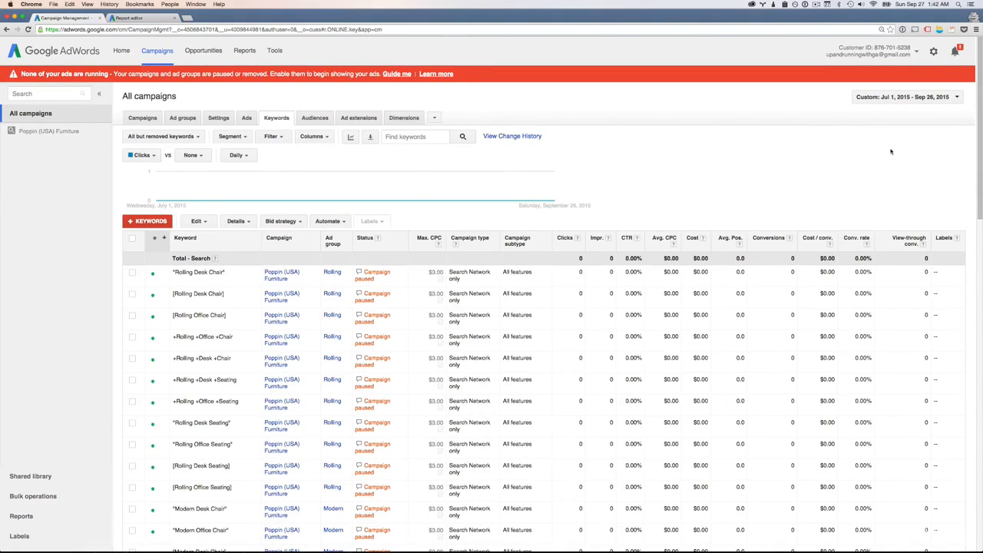
Dismiss the AdWords guides notification and look over the account settings and signed-in account options
left_click(935, 52)
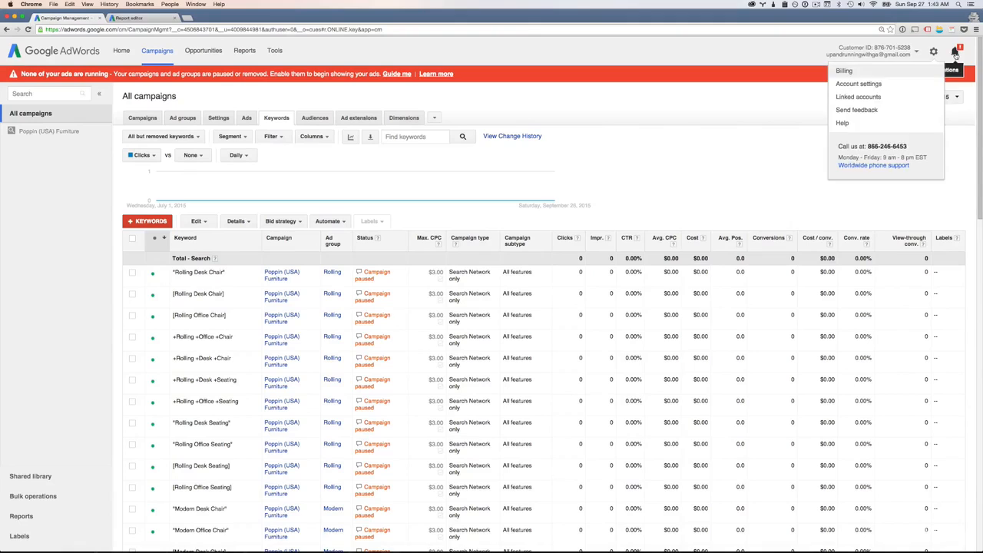
left_click(956, 54)
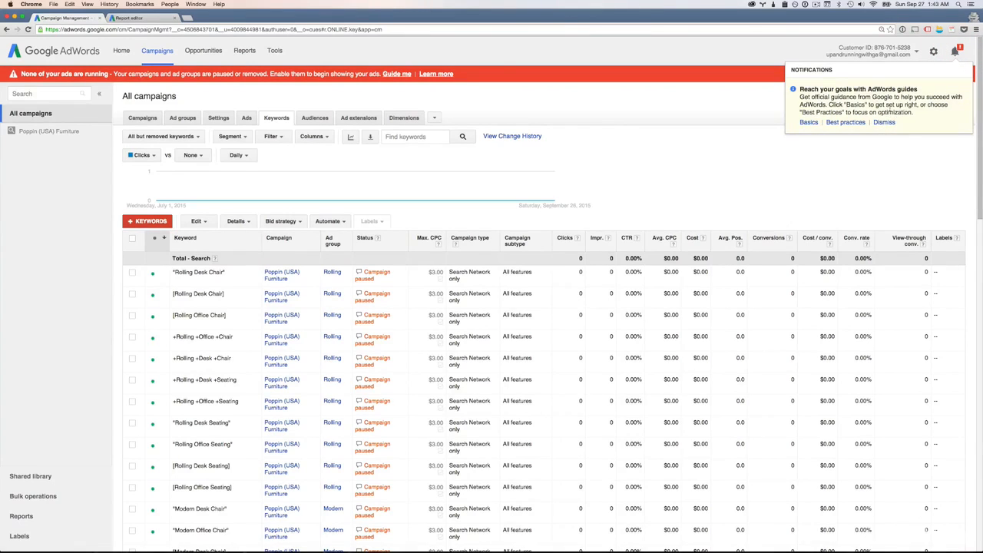
left_click(884, 124)
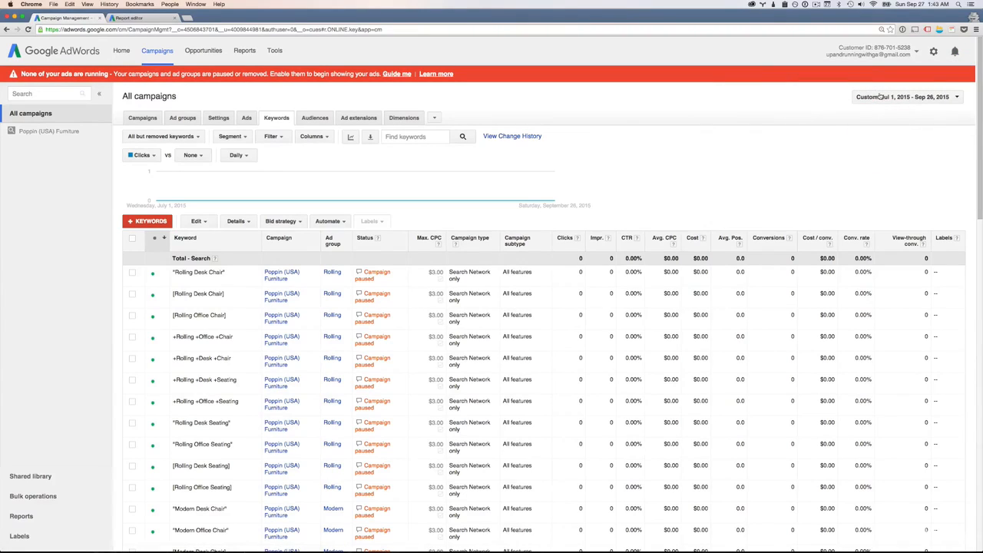
left_click(871, 53)
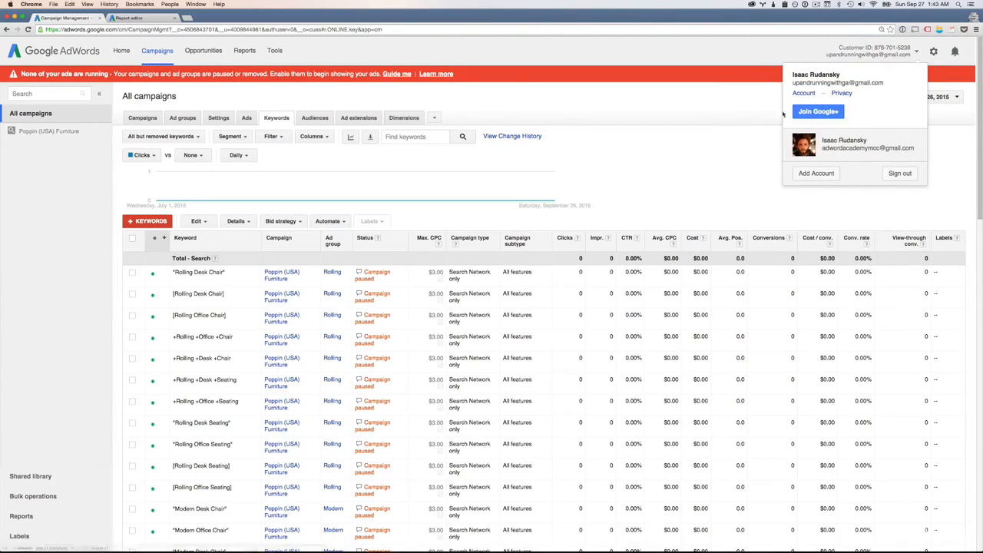
left_click(753, 116)
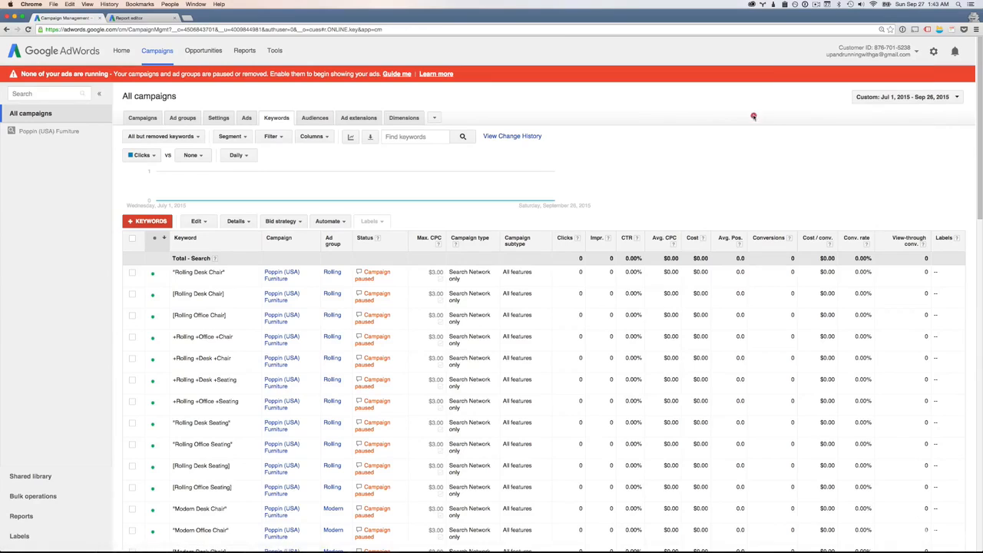